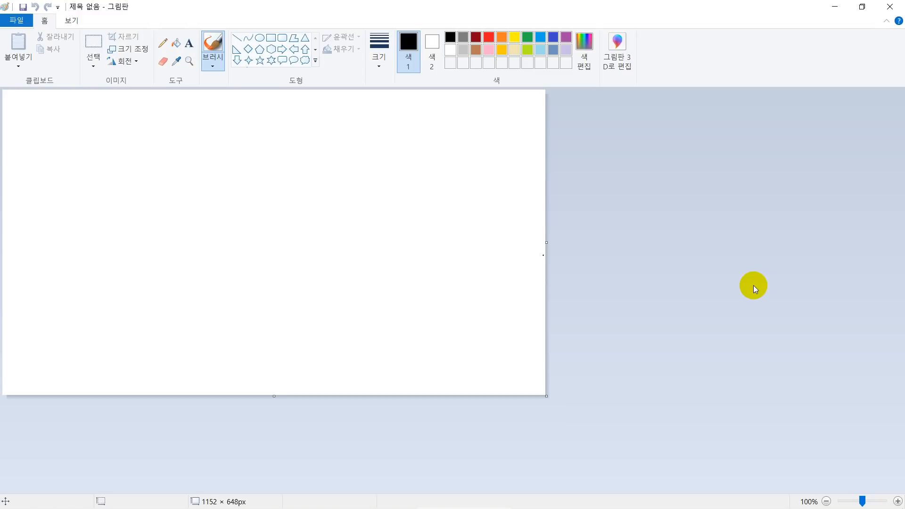
# Search Windows for 그림판 and open the Paint app.
pyautogui.press('super')
pyautogui.write('ㄱ')
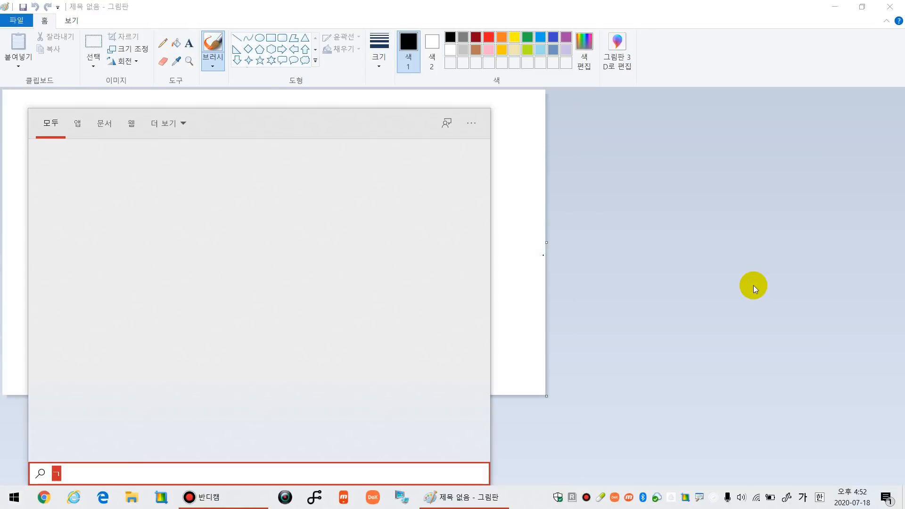
pyautogui.write('그림판')
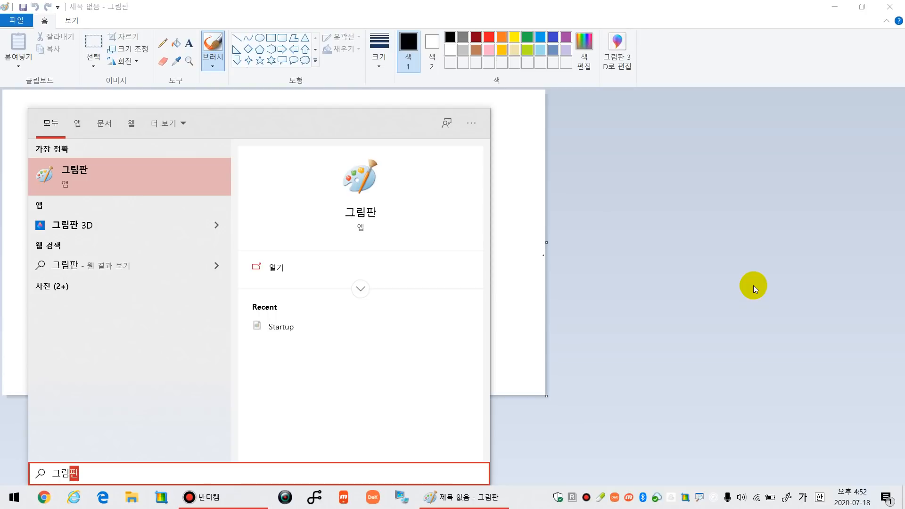
pyautogui.press('Return')
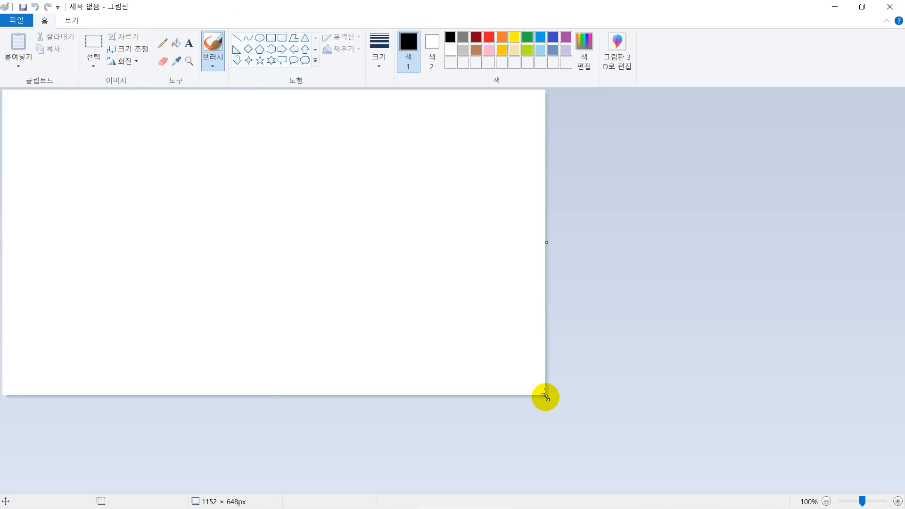
# Enlarge the blank canvas to about 1757 × 760 px by its lower-right corner.
pyautogui.moveTo(545, 397); pyautogui.dragTo(901, 492)
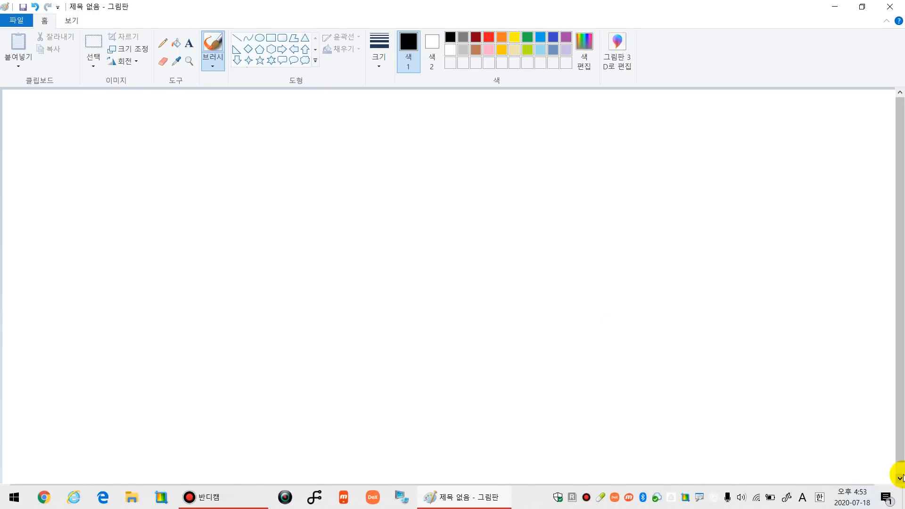
pyautogui.click(888, 488)
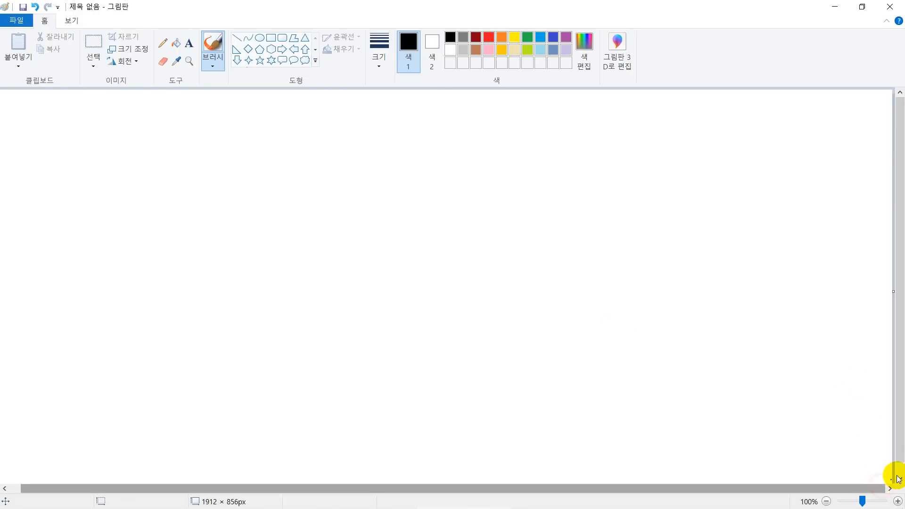
pyautogui.click(898, 478)
pyautogui.moveTo(894, 479); pyautogui.dragTo(820, 436)
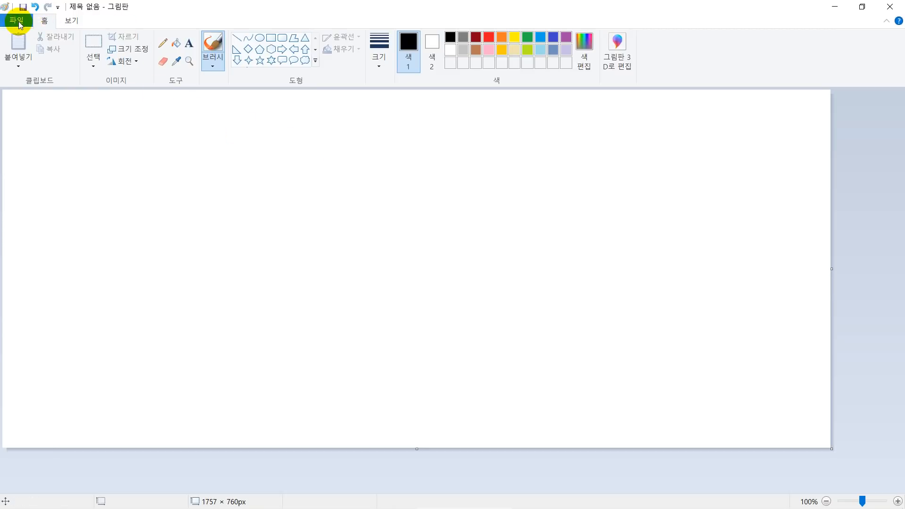
pyautogui.hotkey('ctrl', '2')
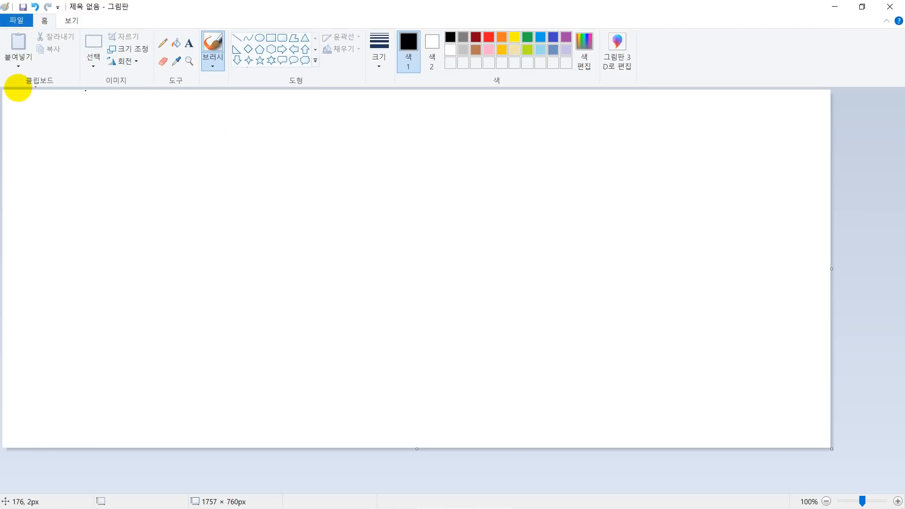
pyautogui.moveTo(8, 30)
pyautogui.mouseDown()
pyautogui.moveTo(115, 61)
pyautogui.moveTo(366, 87)
pyautogui.moveTo(640, 90)
pyautogui.mouseUp()
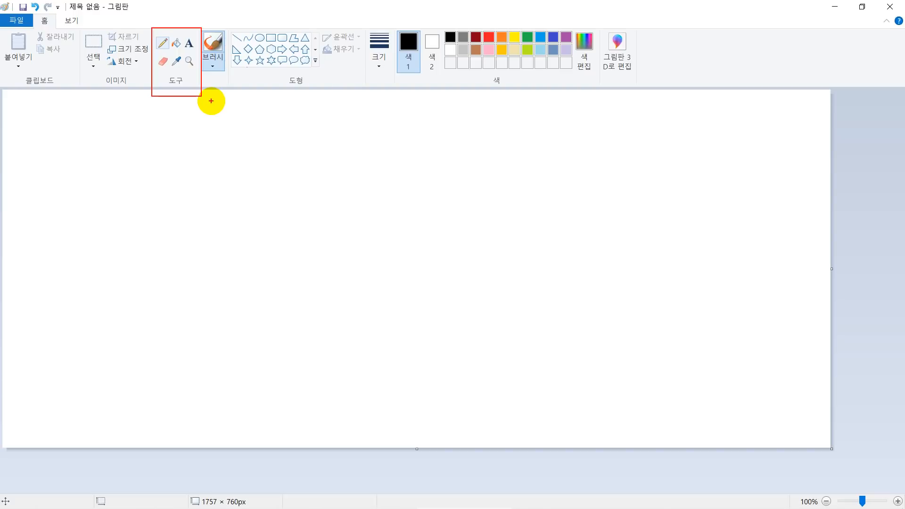
# Draw four thin black freehand lines with the Pencil: three slanting down across the upper canvas and one rising below them.
pyautogui.click(166, 42)
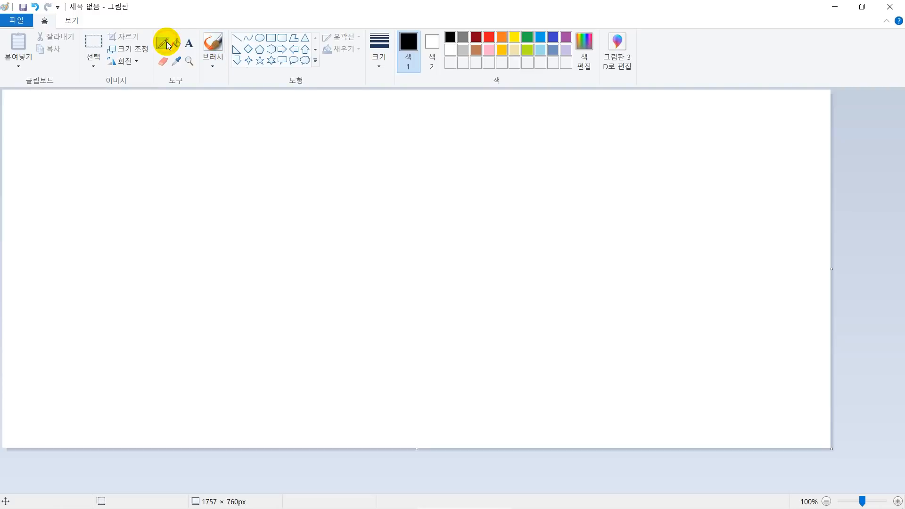
pyautogui.moveTo(109, 138)
pyautogui.mouseDown()
pyautogui.moveTo(235, 177)
pyautogui.moveTo(211, 150)
pyautogui.moveTo(316, 194)
pyautogui.mouseUp()
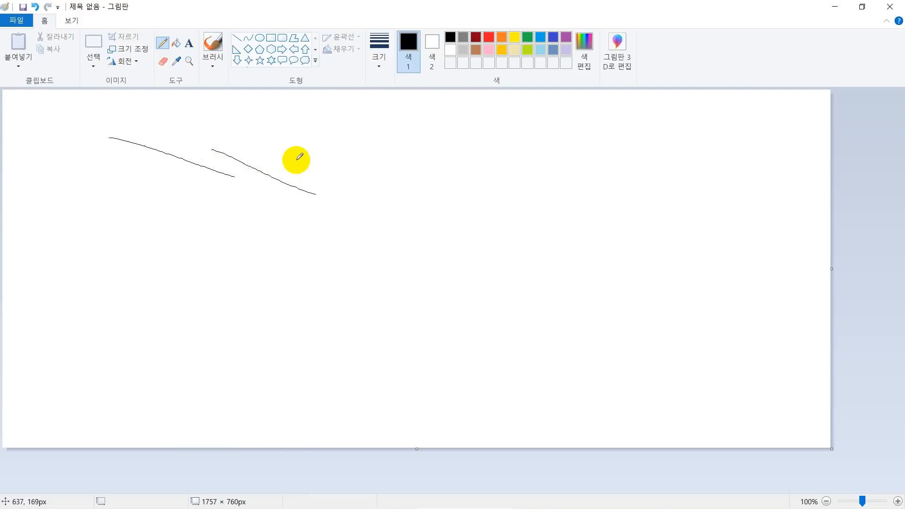
pyautogui.moveTo(295, 159); pyautogui.dragTo(367, 193)
pyautogui.moveTo(176, 284); pyautogui.dragTo(327, 243)
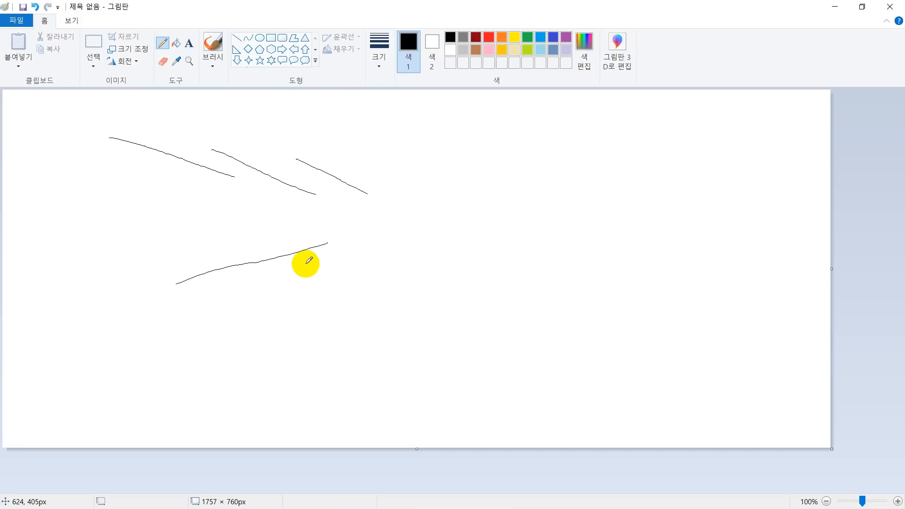
# Draw three more black diagonal pencil lines beside the upper ones, using the second, third and fourth line thickness in turn.
pyautogui.click(387, 67)
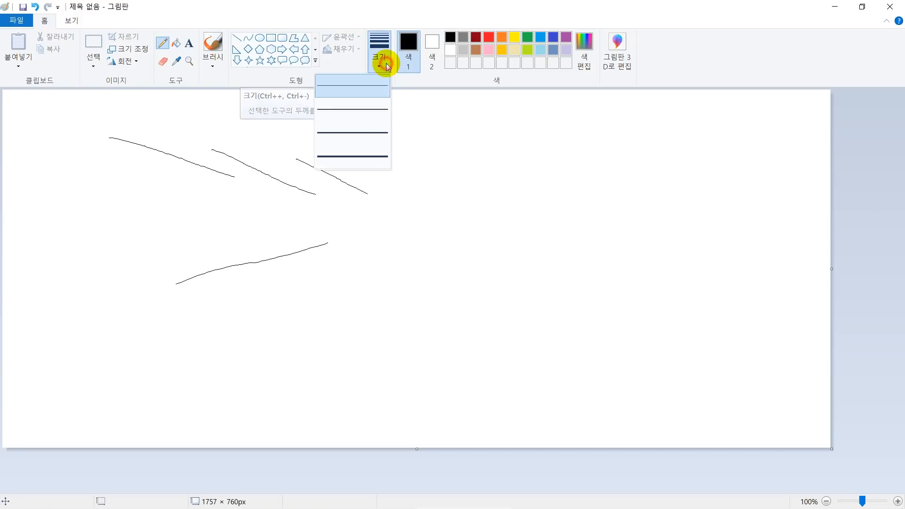
pyautogui.click(372, 108)
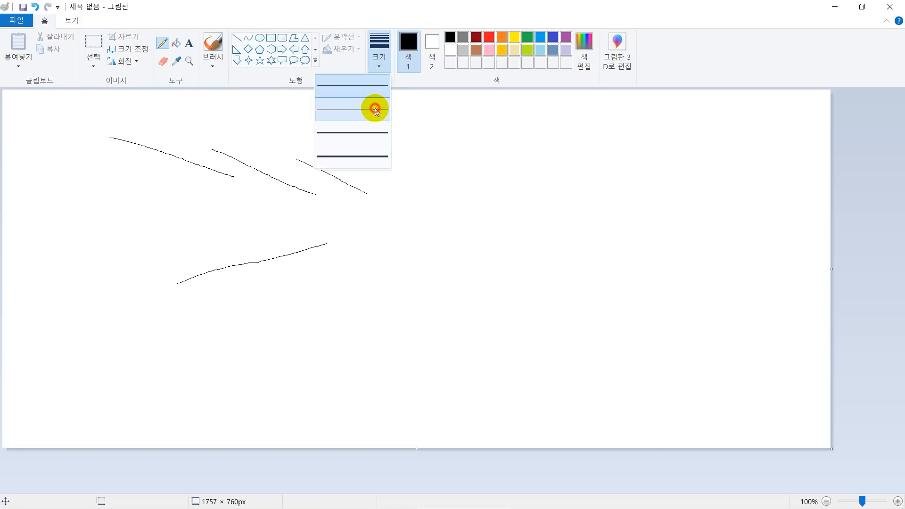
pyautogui.moveTo(351, 158); pyautogui.dragTo(433, 196)
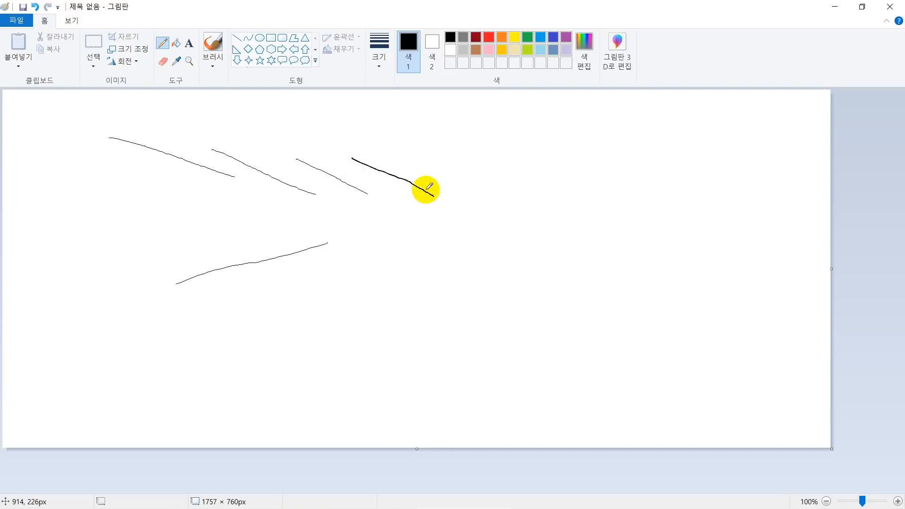
pyautogui.click(374, 61)
pyautogui.click(371, 130)
pyautogui.moveTo(399, 159); pyautogui.dragTo(479, 204)
pyautogui.click(384, 64)
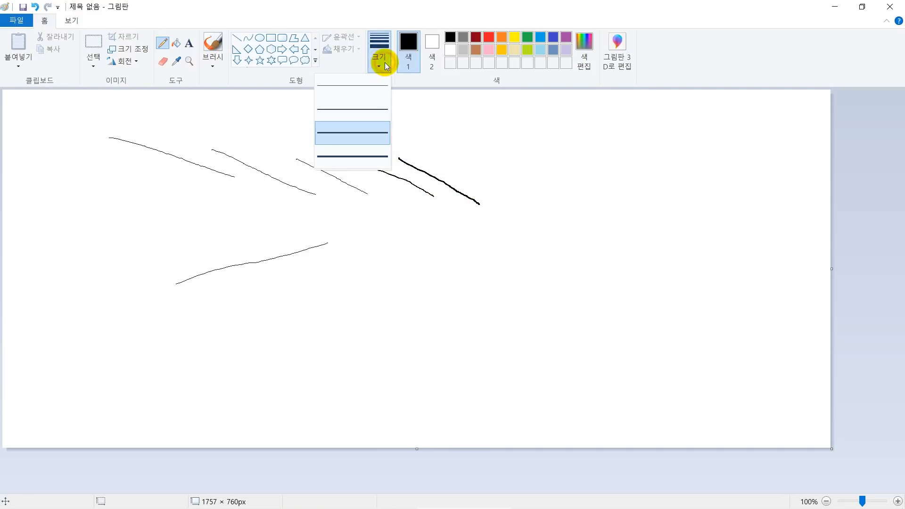
pyautogui.click(364, 153)
pyautogui.moveTo(431, 159); pyautogui.dragTo(542, 219)
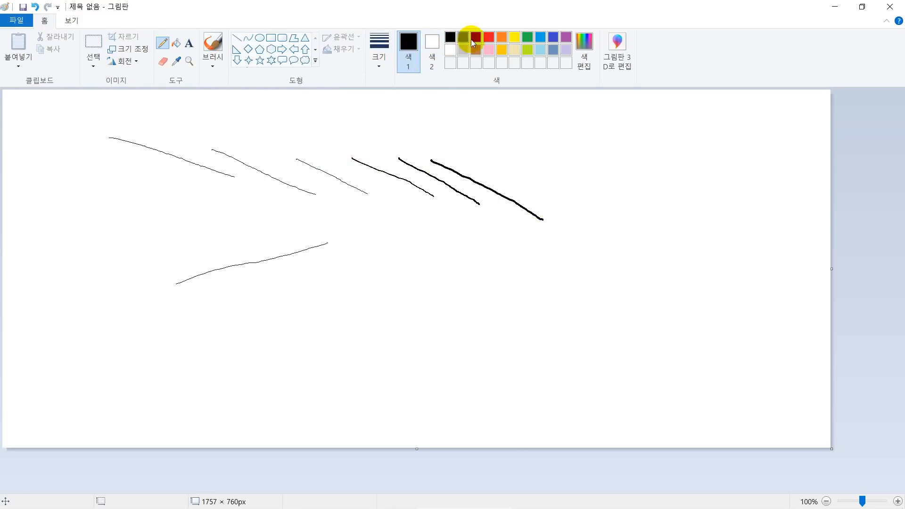
# Draw three red diagonal pencil lines beside the black ones, stepping from the thickest line size down to the second thinnest.
pyautogui.click(488, 37)
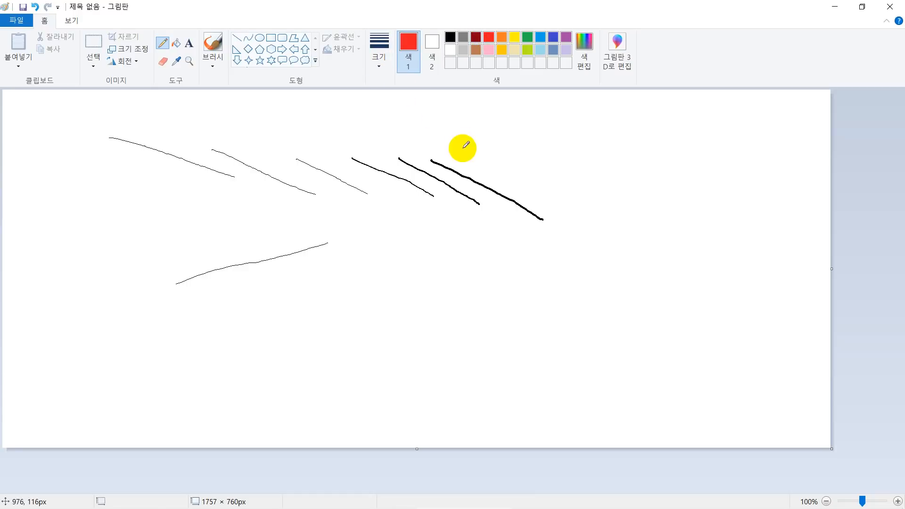
pyautogui.moveTo(469, 162); pyautogui.dragTo(566, 209)
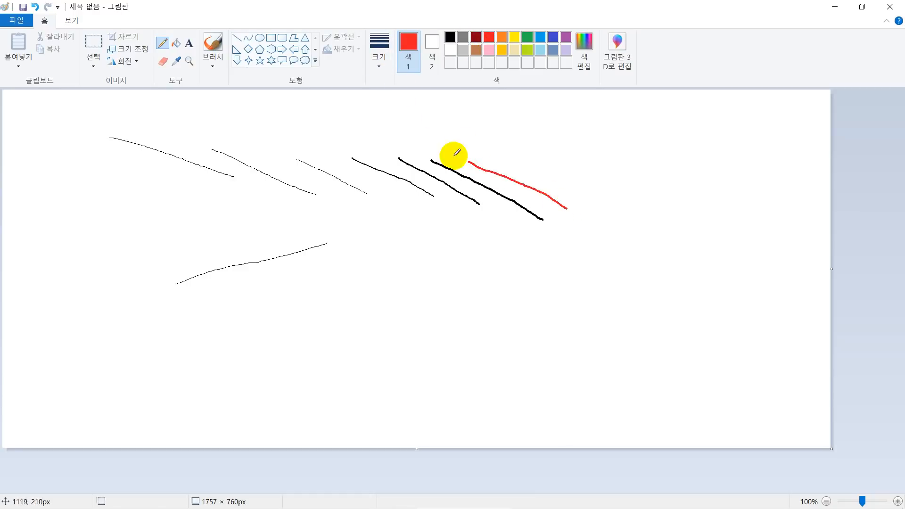
pyautogui.click(377, 55)
pyautogui.click(359, 131)
pyautogui.moveTo(509, 162); pyautogui.dragTo(601, 203)
pyautogui.click(377, 56)
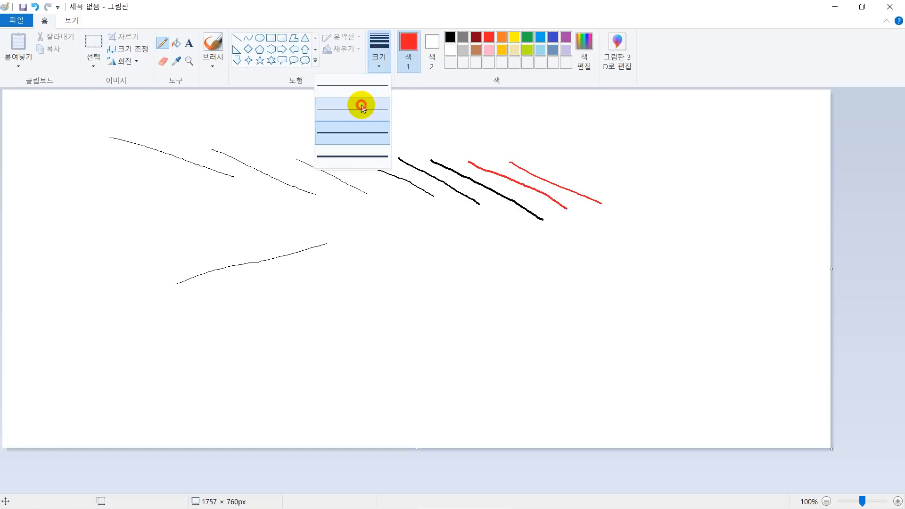
pyautogui.click(359, 106)
pyautogui.moveTo(545, 165); pyautogui.dragTo(642, 199)
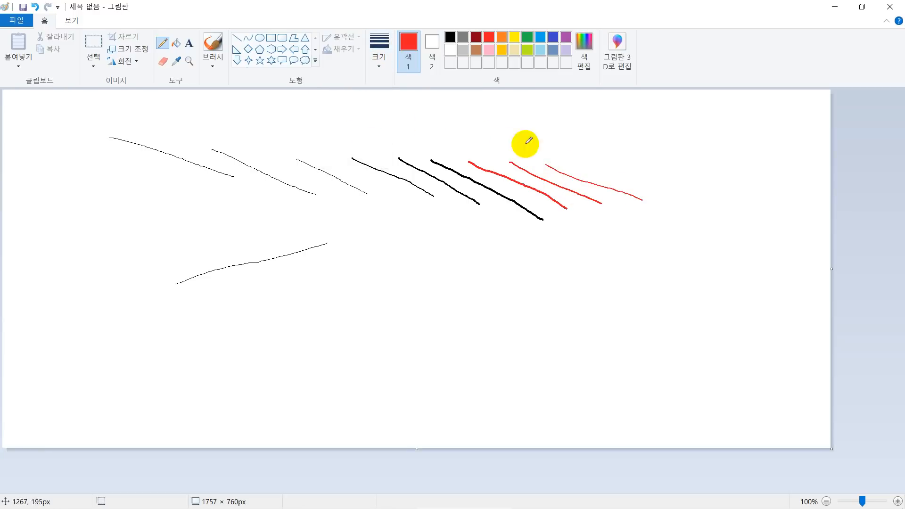
# Draw a red diagonal line at the thinnest size and a small, slightly open freehand circle below the lines.
pyautogui.click(377, 56)
pyautogui.click(373, 88)
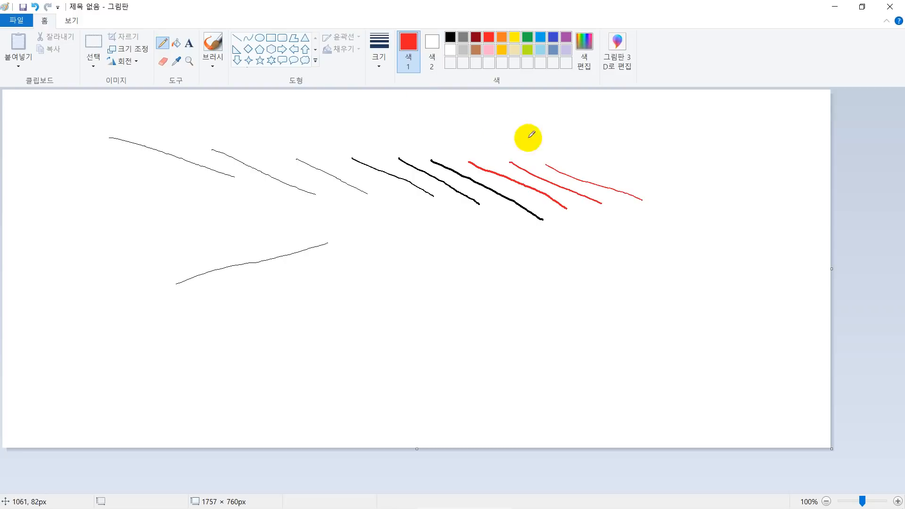
pyautogui.moveTo(582, 161); pyautogui.dragTo(678, 192)
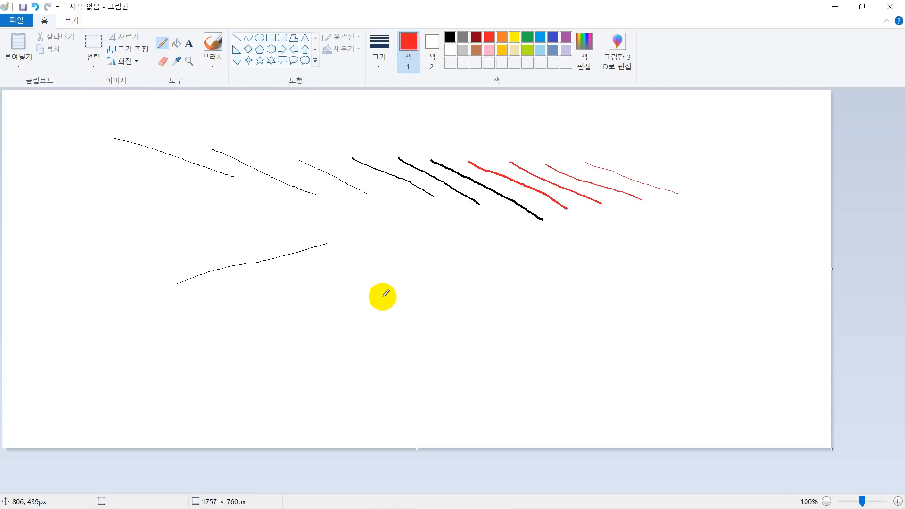
pyautogui.moveTo(376, 292)
pyautogui.mouseDown()
pyautogui.moveTo(376, 269)
pyautogui.moveTo(393, 259)
pyautogui.moveTo(422, 267)
pyautogui.moveTo(440, 288)
pyautogui.moveTo(432, 311)
pyautogui.moveTo(403, 318)
pyautogui.moveTo(387, 289)
pyautogui.mouseUp()
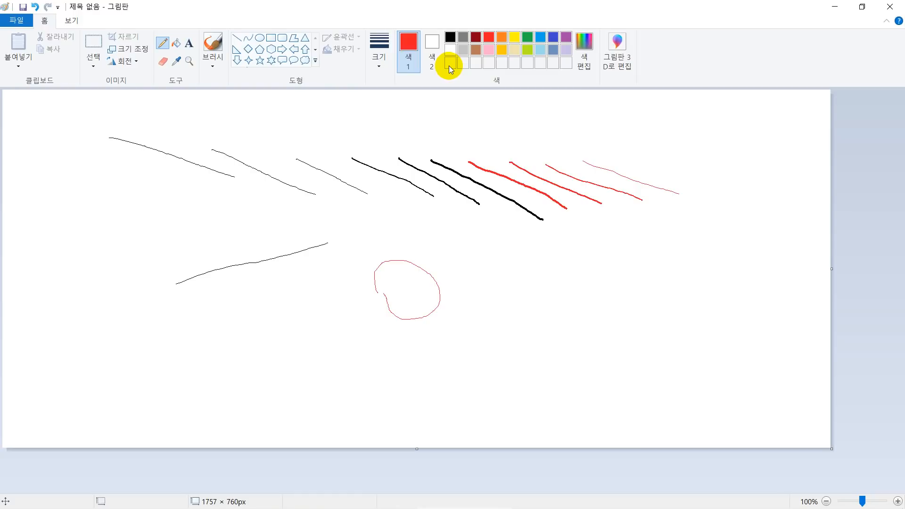
# Open the colour editor and examine its basic colours, colour spectrum and hue and RGB value fields.
pyautogui.click(580, 57)
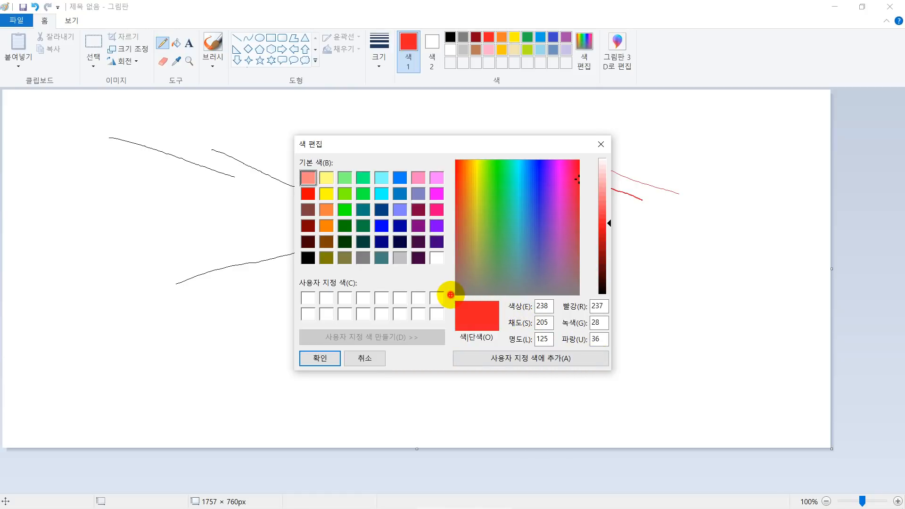
pyautogui.moveTo(450, 295)
pyautogui.mouseDown()
pyautogui.moveTo(499, 329)
pyautogui.moveTo(562, 355)
pyautogui.moveTo(594, 356)
pyautogui.moveTo(620, 337)
pyautogui.moveTo(613, 297)
pyautogui.moveTo(537, 273)
pyautogui.moveTo(464, 303)
pyautogui.mouseUp()
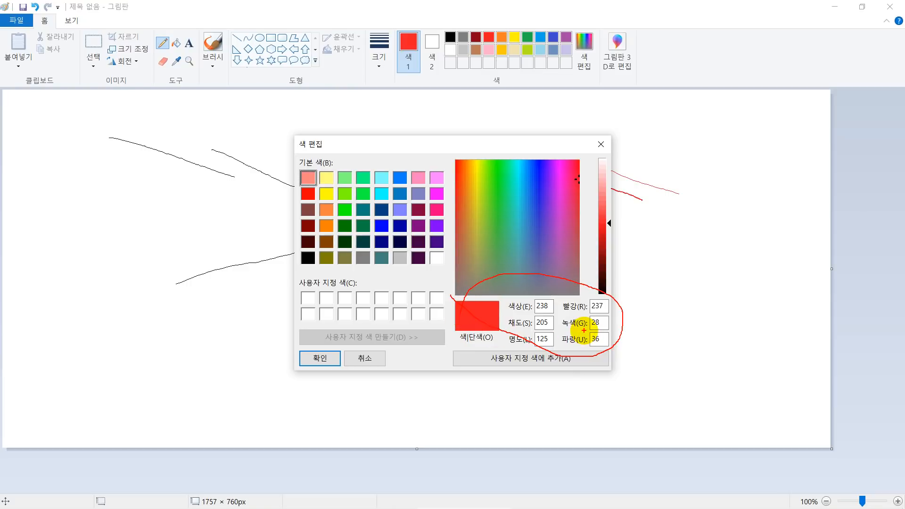
pyautogui.press('Escape')
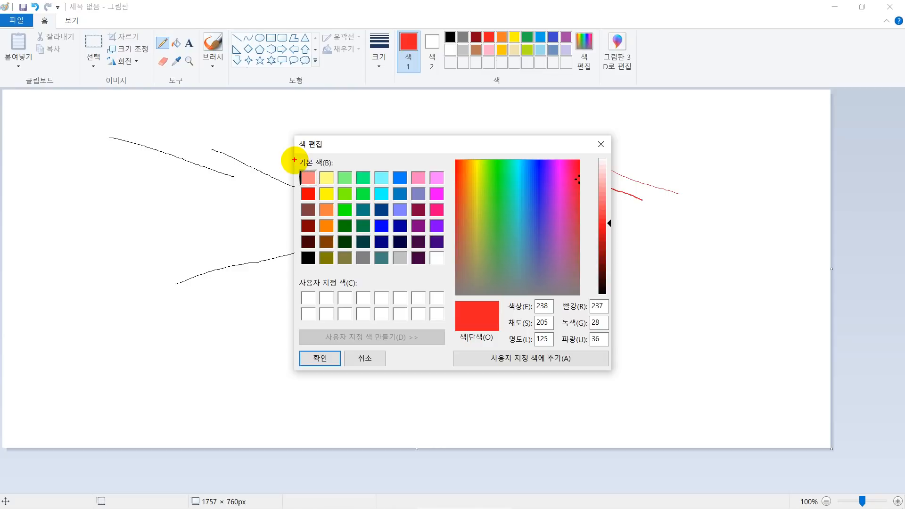
pyautogui.moveTo(296, 161); pyautogui.dragTo(448, 273)
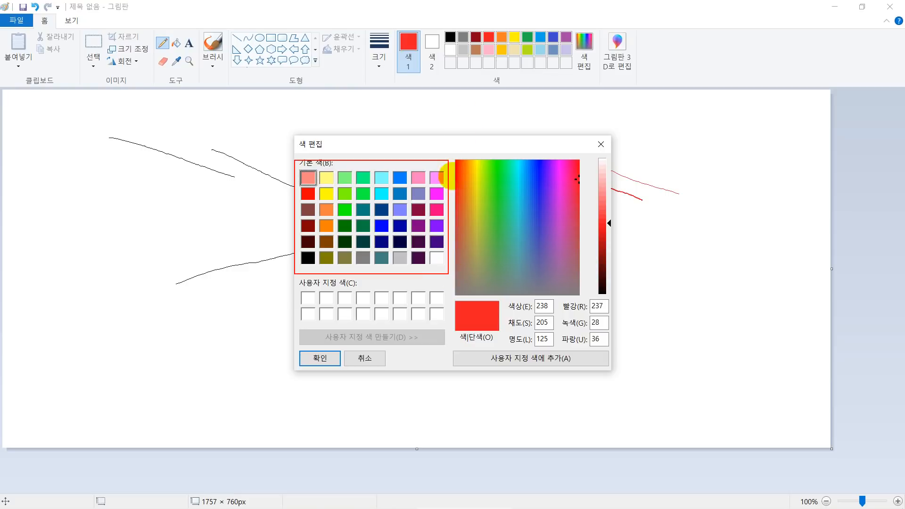
pyautogui.moveTo(452, 155); pyautogui.dragTo(588, 297)
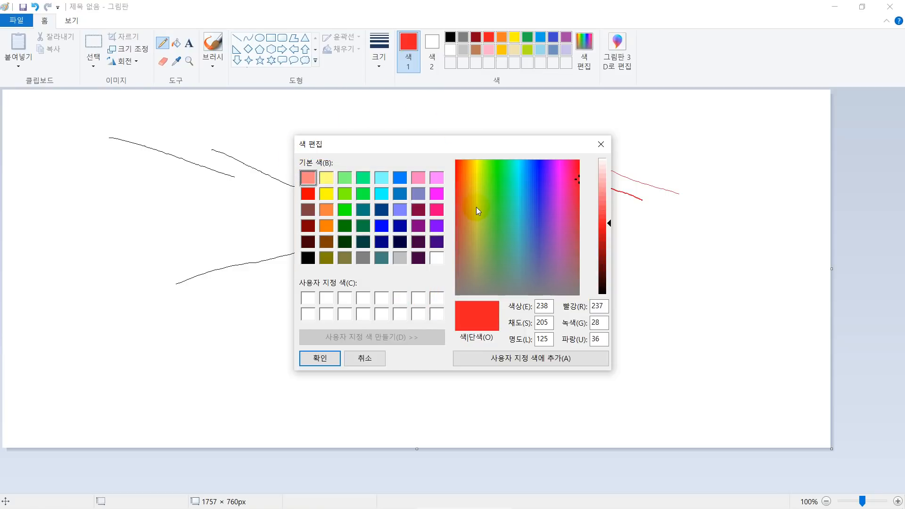
# Try picking spectrum colours for the first custom colour slot, and close the colour editor without applying them.
pyautogui.moveTo(570, 239); pyautogui.dragTo(545, 247)
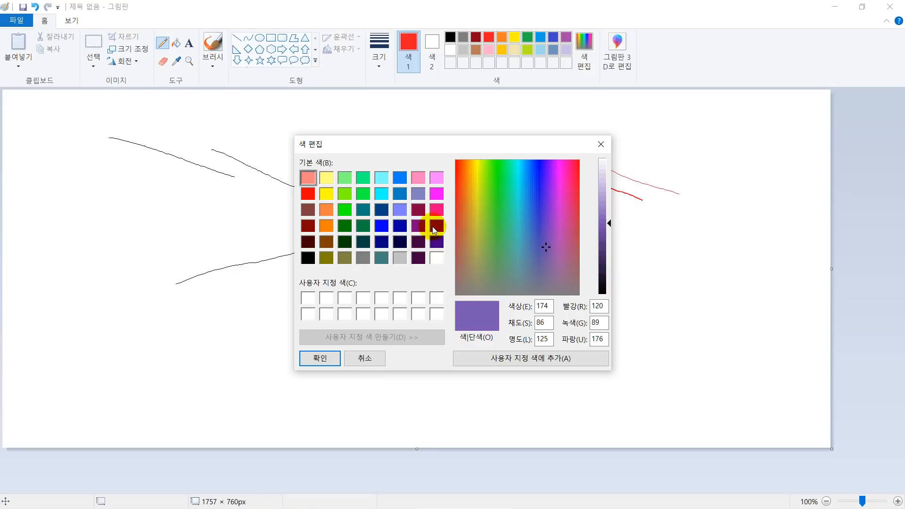
pyautogui.click(308, 299)
pyautogui.click(522, 270)
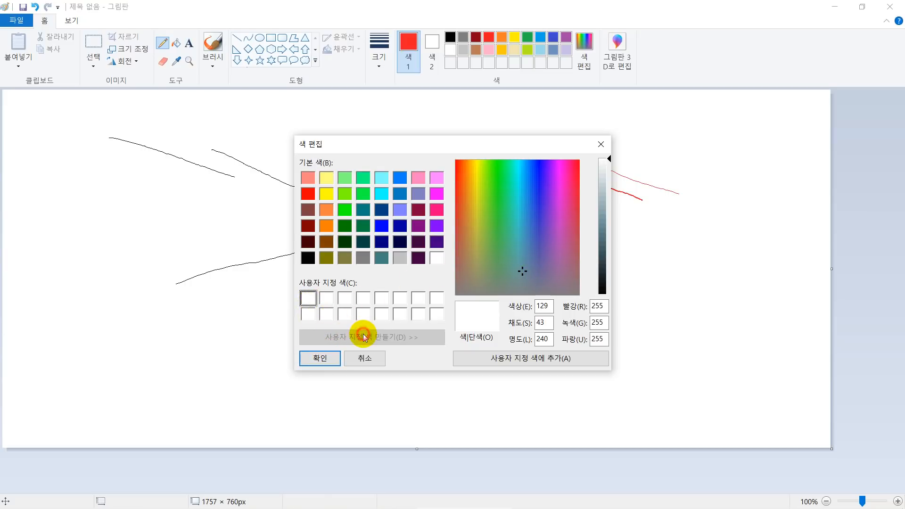
pyautogui.click(511, 268)
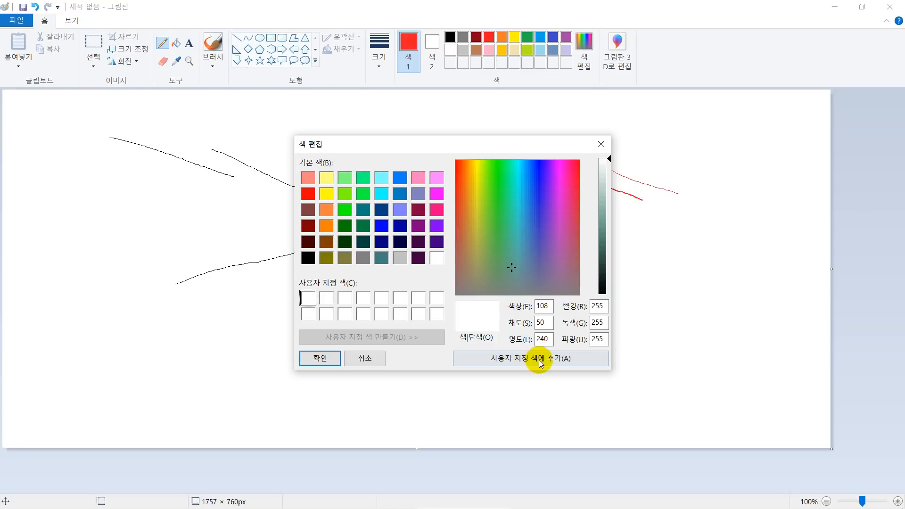
pyautogui.click(532, 225)
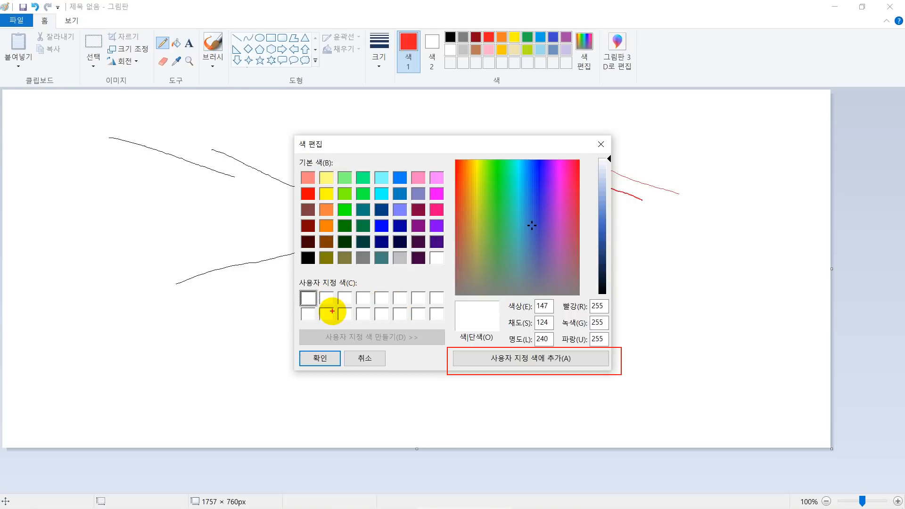
pyautogui.click(601, 143)
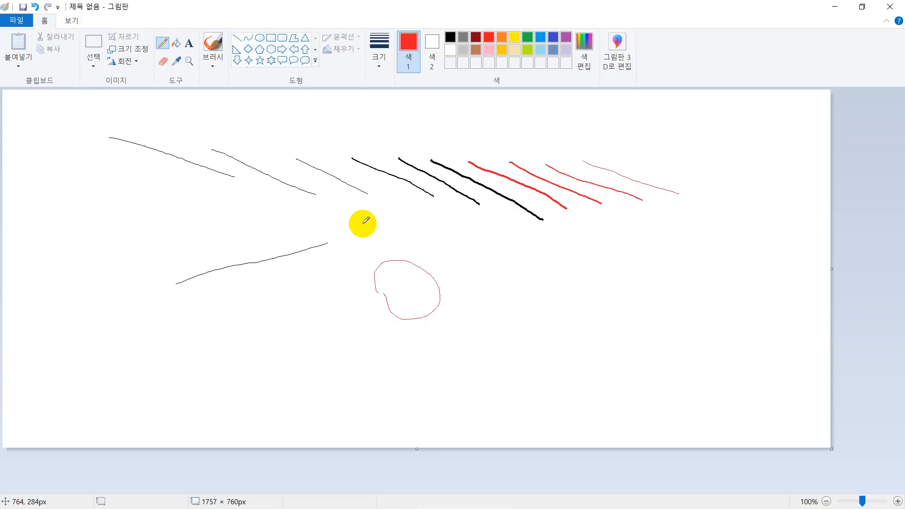
# Fill the white canvas background with yellow using the Fill tool.
pyautogui.click(175, 44)
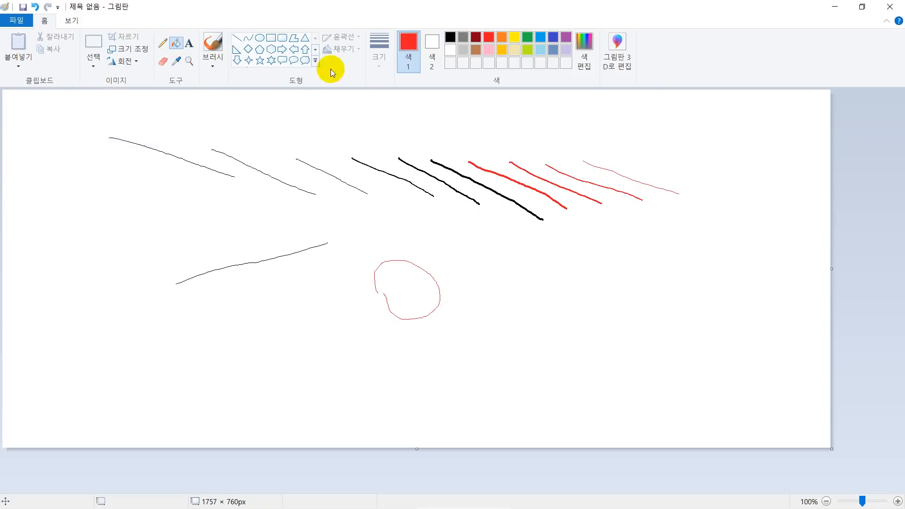
pyautogui.click(514, 37)
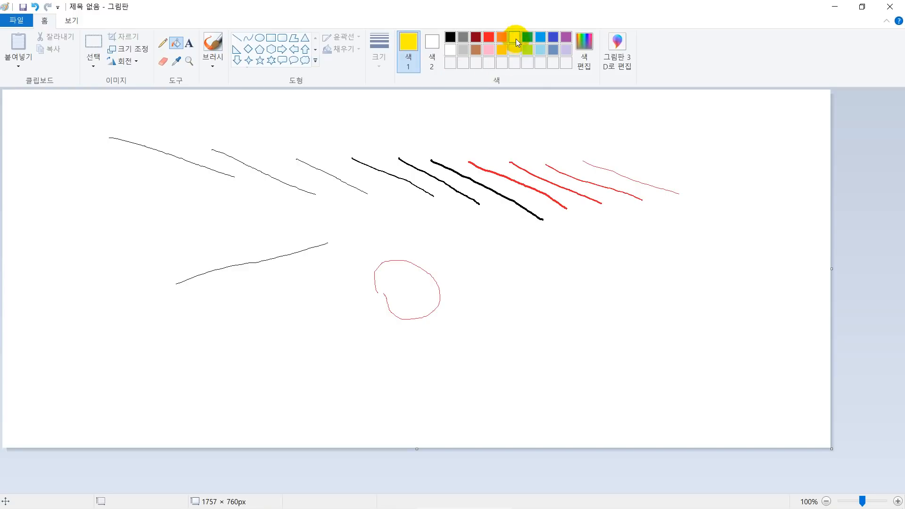
pyautogui.click(340, 127)
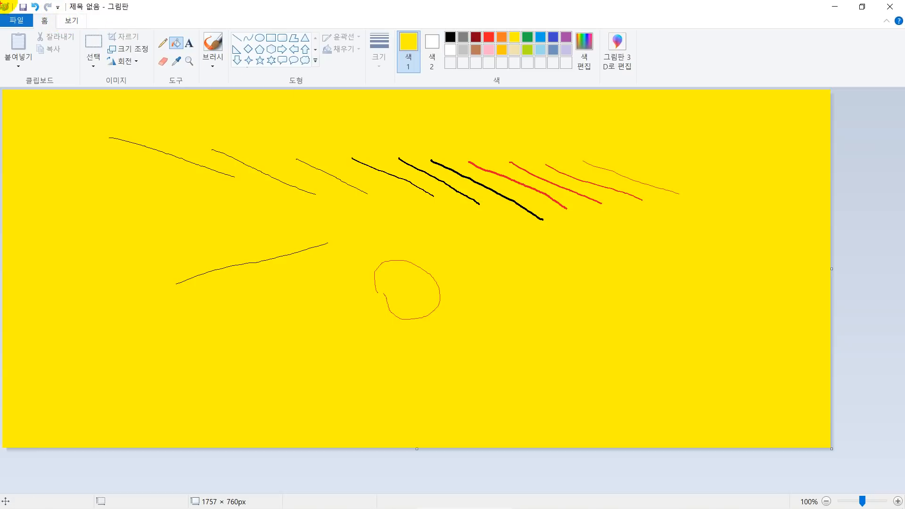
pyautogui.moveTo(17, 5)
pyautogui.mouseDown()
pyautogui.moveTo(58, 26)
pyautogui.moveTo(73, 17)
pyautogui.mouseUp()
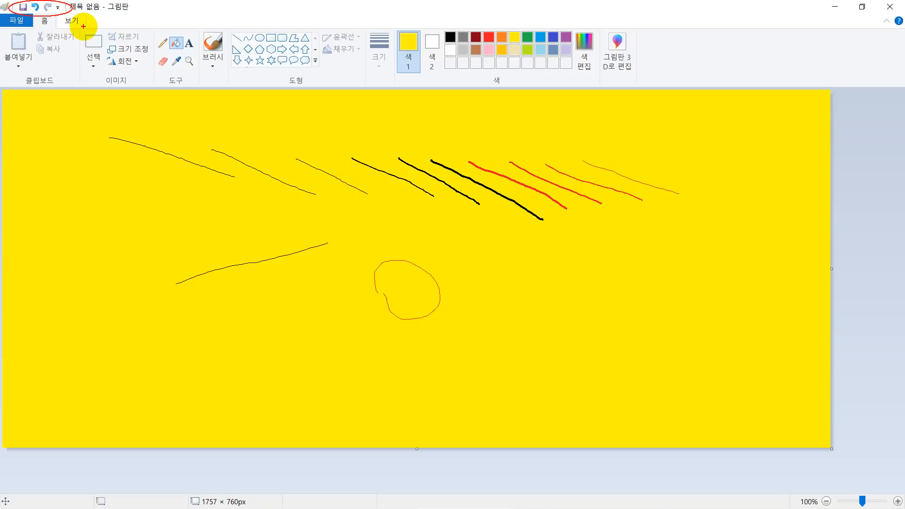
pyautogui.press('Escape')
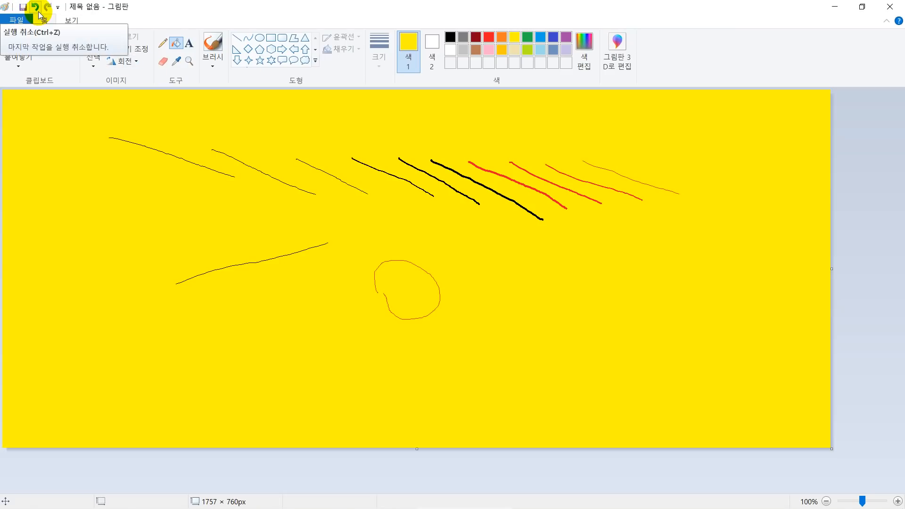
# Undo the yellow background fill, redo it, and undo it again.
pyautogui.click(36, 8)
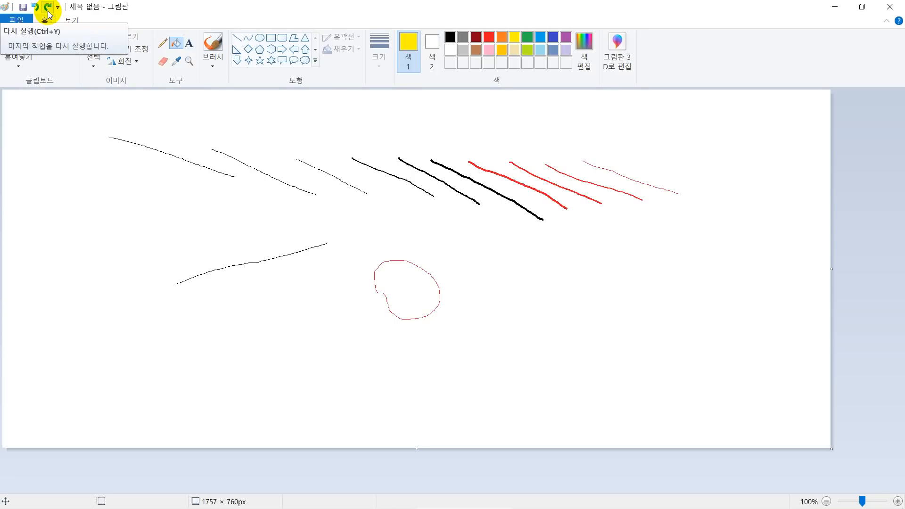
pyautogui.click(49, 13)
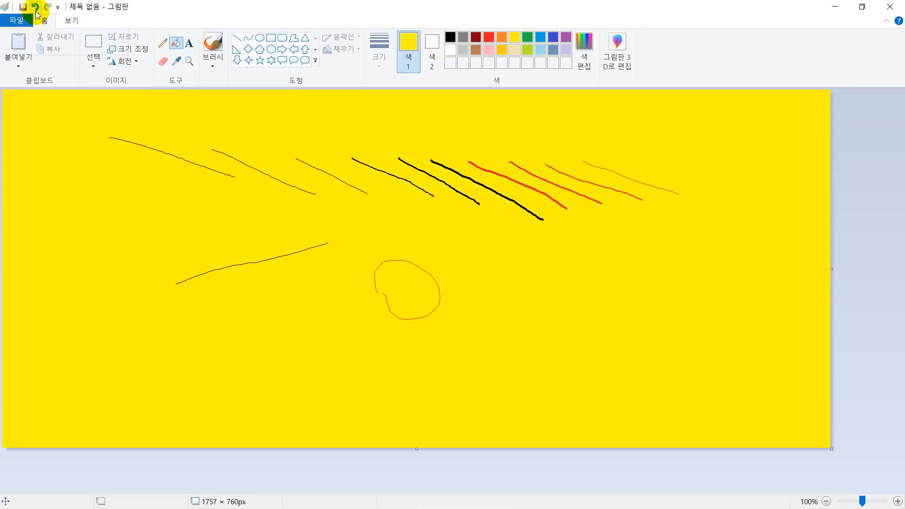
pyautogui.click(36, 13)
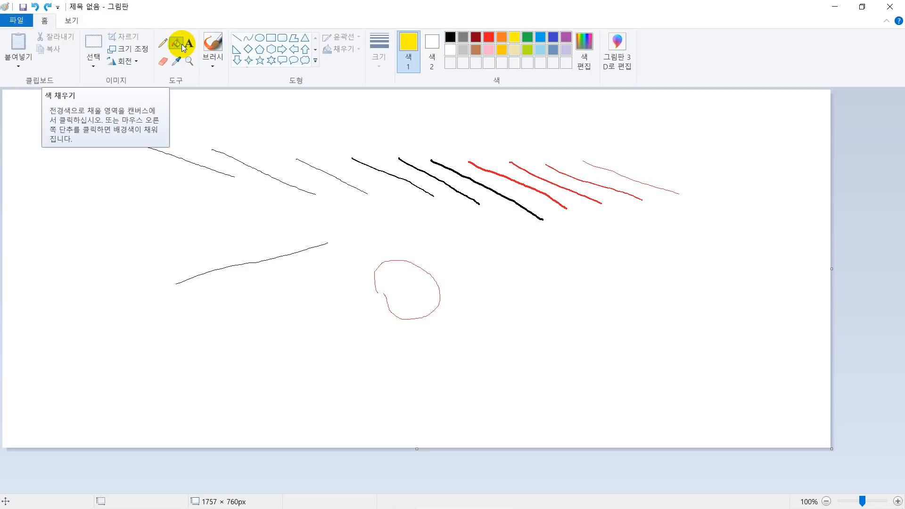
# Draw a yellow rectangle outline of about 115 × 93 px above the third black line.
pyautogui.click(271, 38)
pyautogui.moveTo(273, 103); pyautogui.dragTo(327, 146)
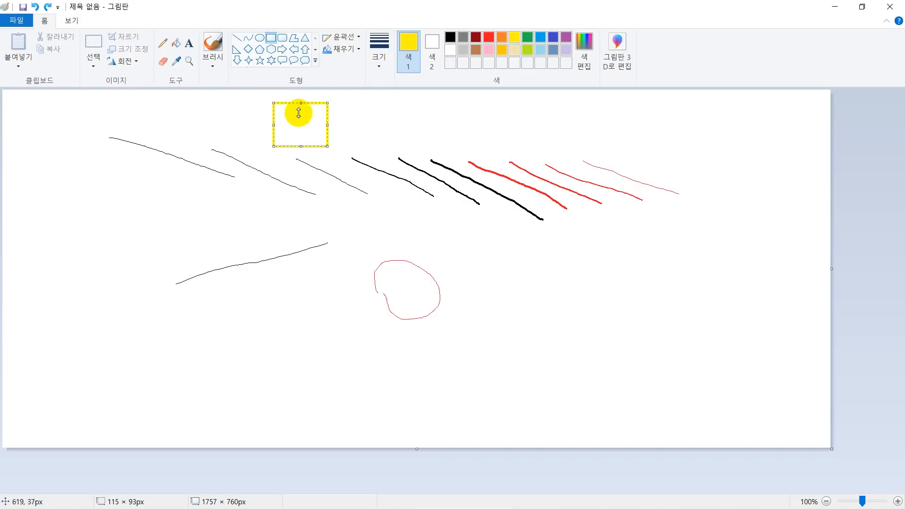
pyautogui.click(401, 134)
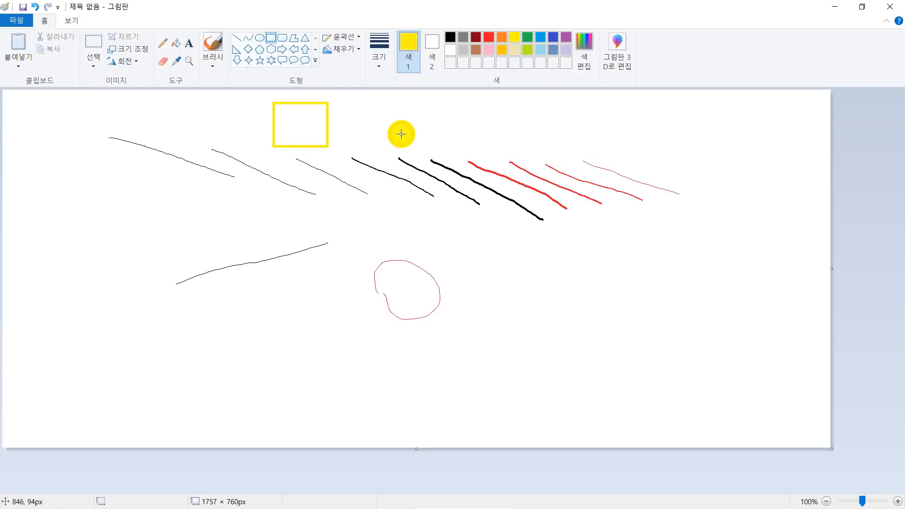
# Fill the inside of the yellow rectangle with red using the Fill tool.
pyautogui.click(179, 45)
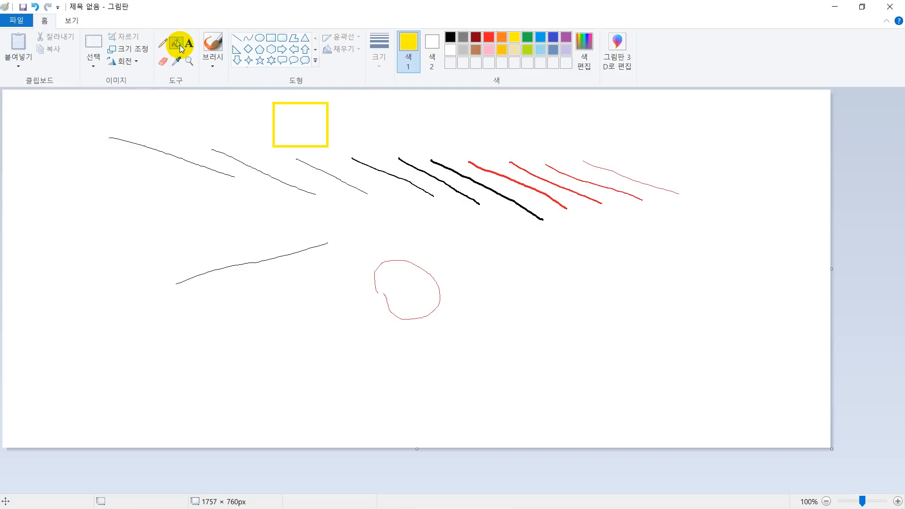
pyautogui.click(488, 37)
pyautogui.click(309, 115)
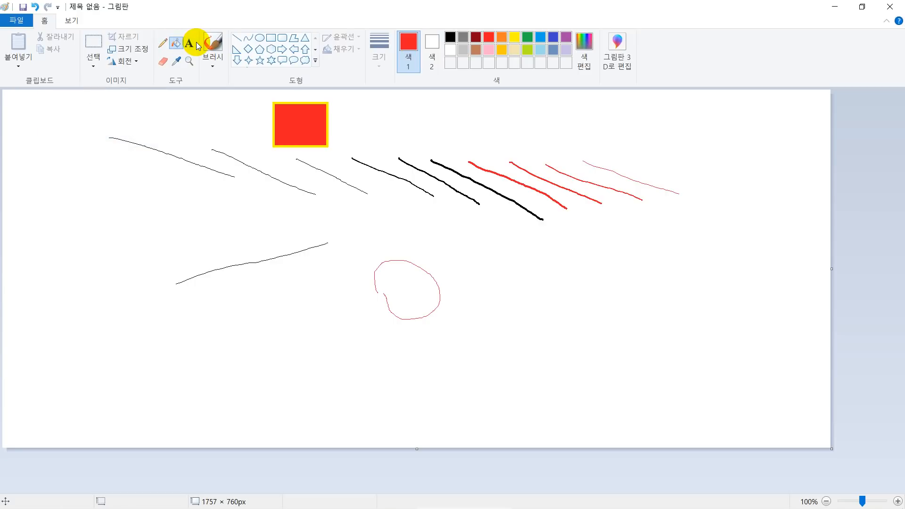
# Add the red text "abcdedf 가나다라마바사" beside the freehand circle and widen its text box to about 572 px.
pyautogui.click(193, 44)
pyautogui.click(506, 274)
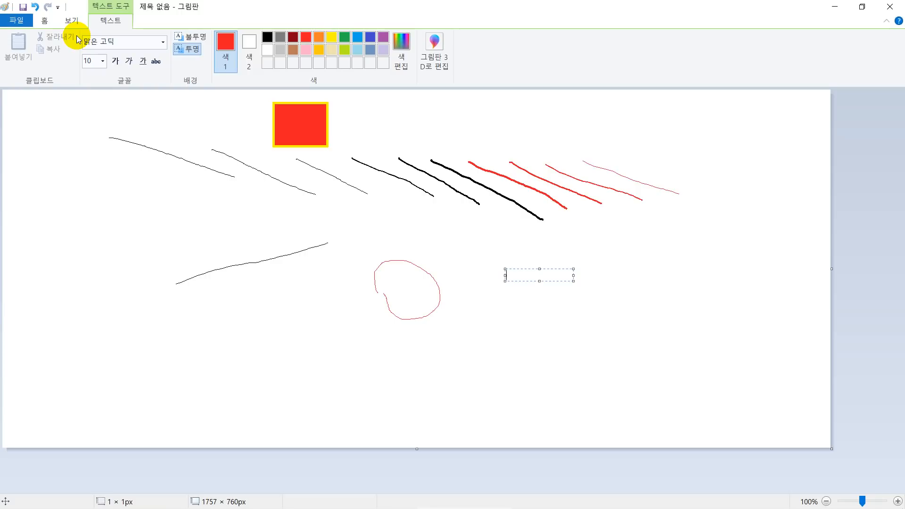
pyautogui.write('abcdedf')
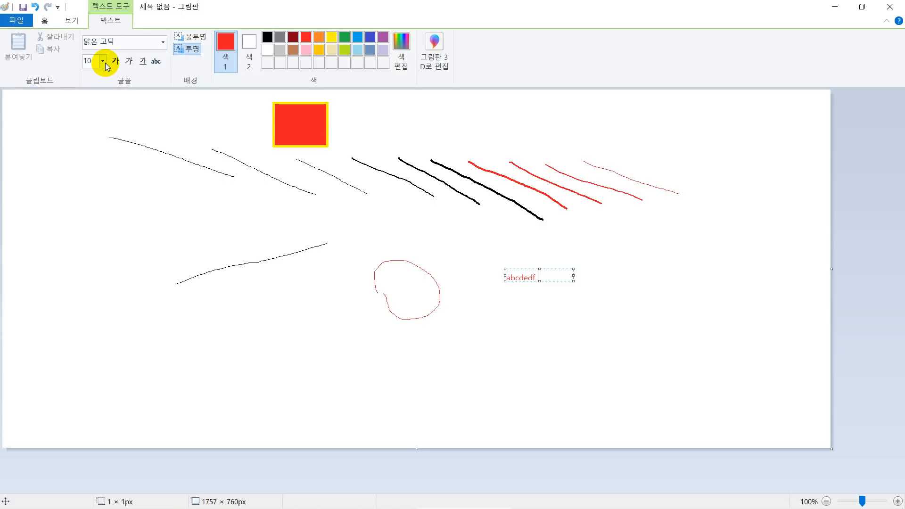
pyautogui.write('가나다')
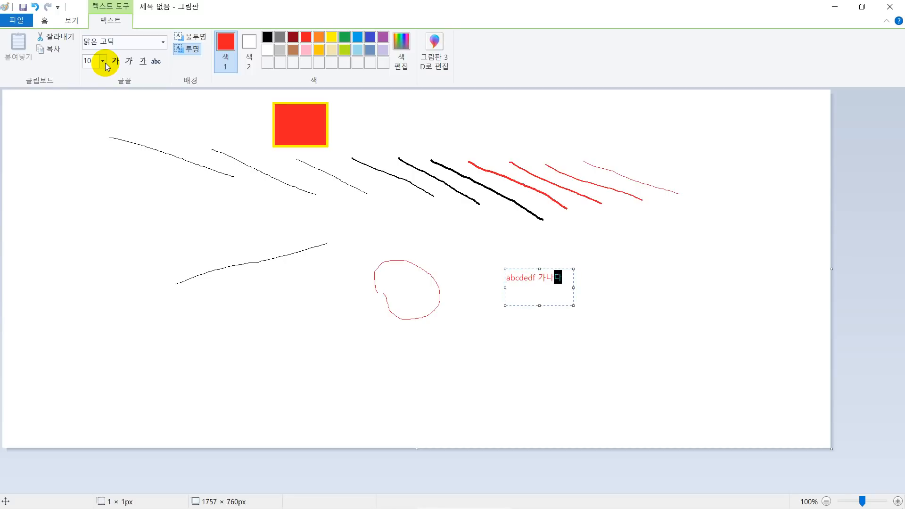
pyautogui.write('람마바사')
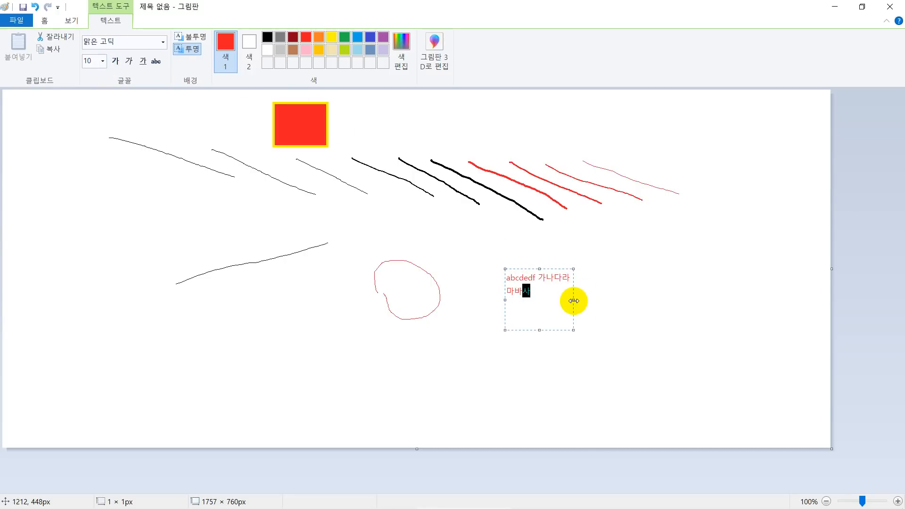
pyautogui.moveTo(574, 301); pyautogui.dragTo(772, 301)
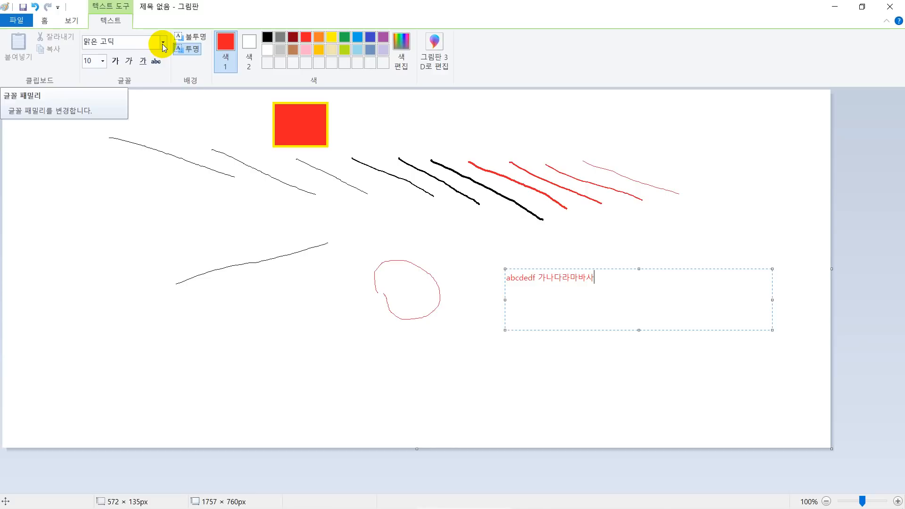
# Set the whole text "abcdedf 가나다라마바사" to font size 14 and colour it black.
pyautogui.click(102, 60)
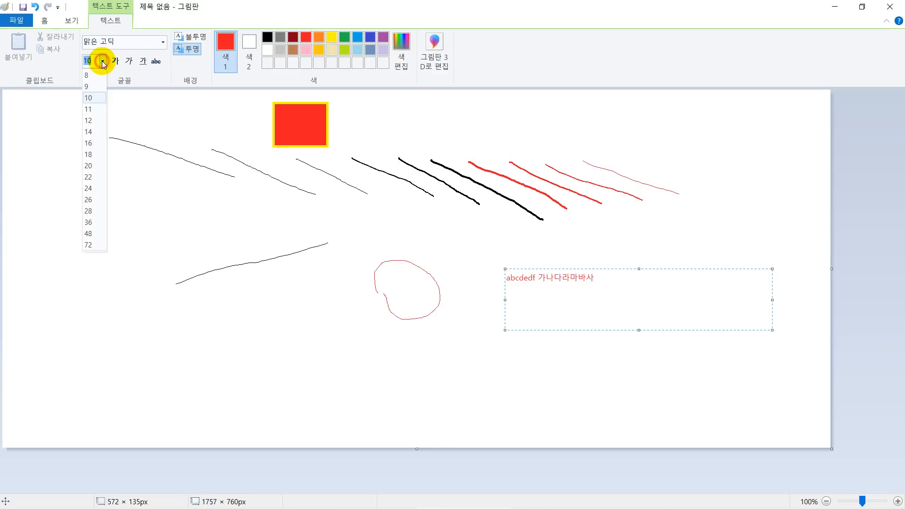
pyautogui.click(88, 142)
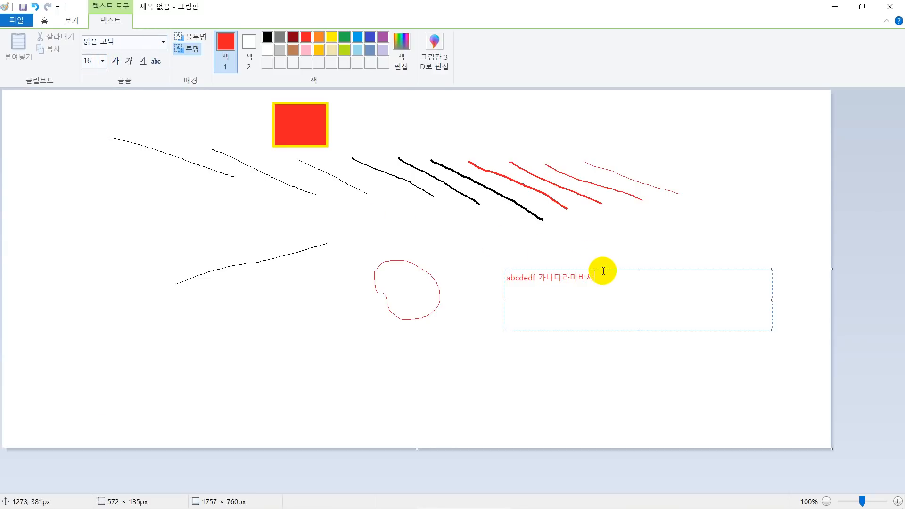
pyautogui.moveTo(599, 271); pyautogui.dragTo(504, 273)
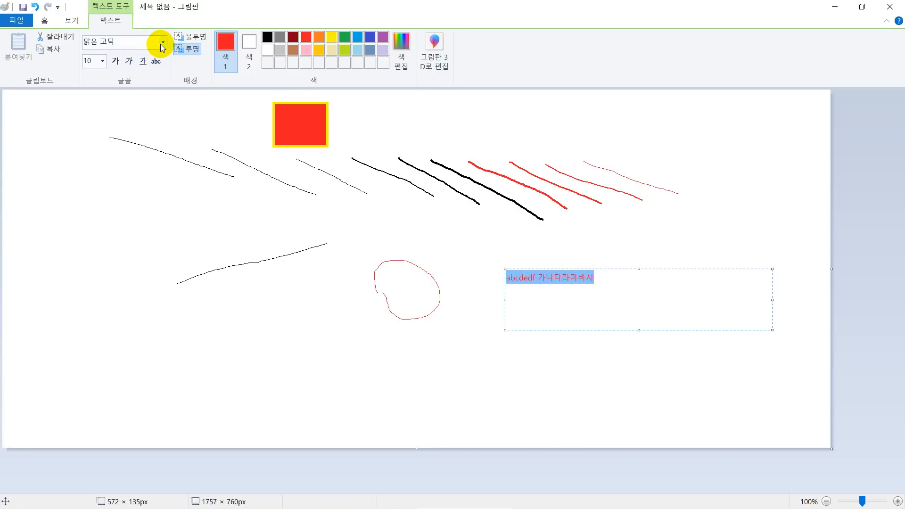
pyautogui.click(102, 61)
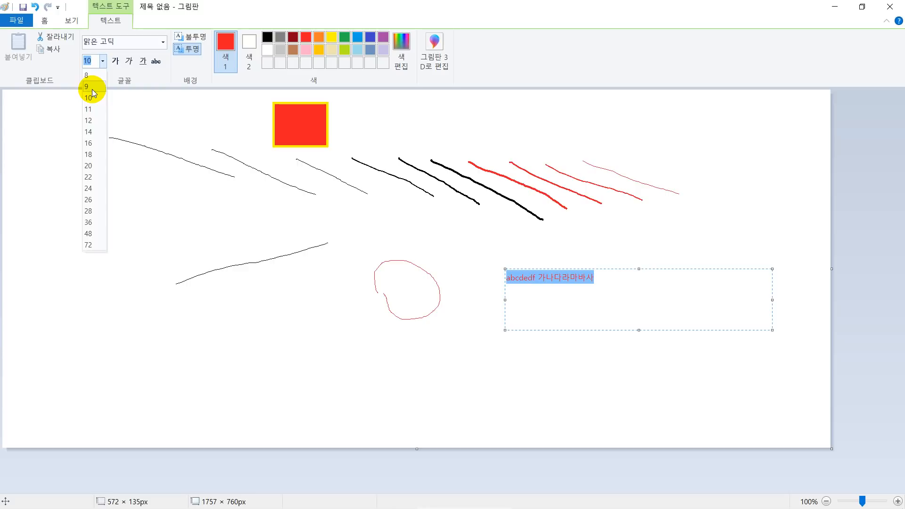
pyautogui.click(88, 132)
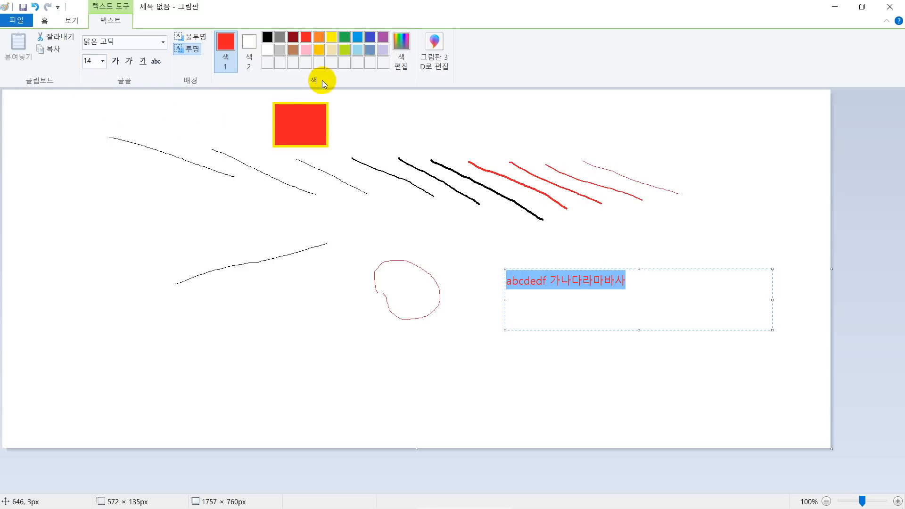
pyautogui.click(267, 37)
pyautogui.click(581, 285)
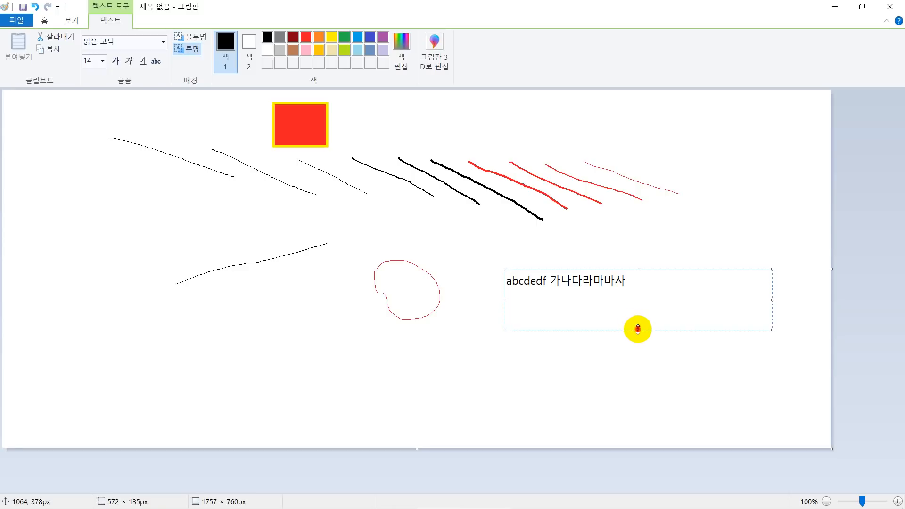
# Shorten the text box to about 52 px high and place the text below the first black line, above the rising line.
pyautogui.moveTo(638, 329); pyautogui.dragTo(638, 290)
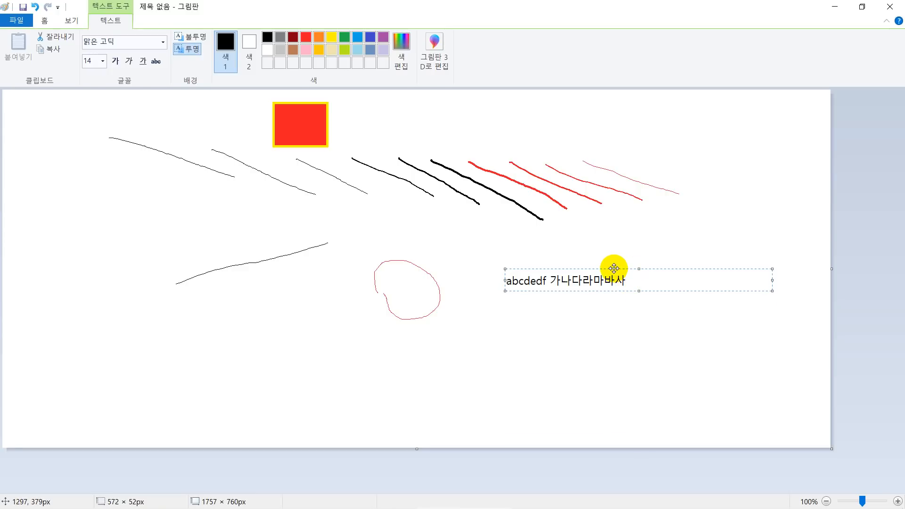
pyautogui.moveTo(614, 268); pyautogui.dragTo(183, 194)
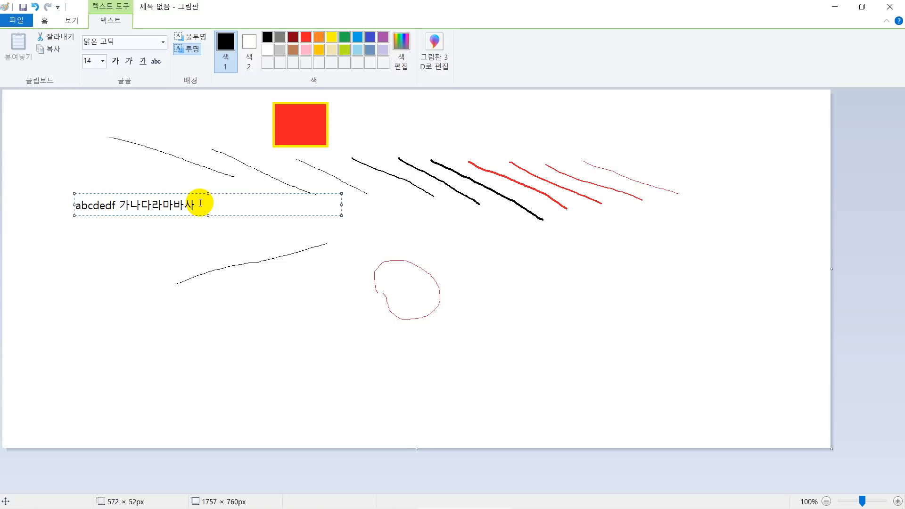
pyautogui.click(293, 300)
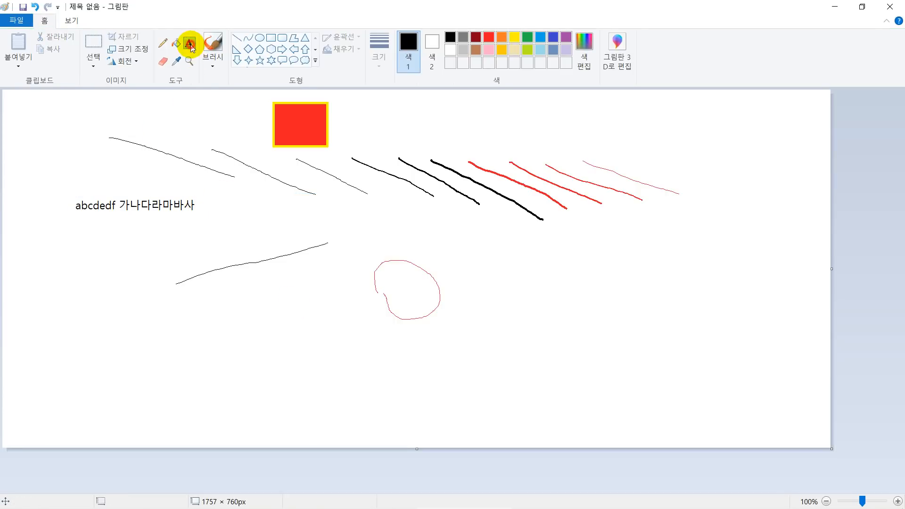
# Add the text "ㅇㄴㄻㄹㅇㄴㄹㅇㅁㄹ" in a new text box and place it over the end of the thinnest red line.
pyautogui.click(549, 278)
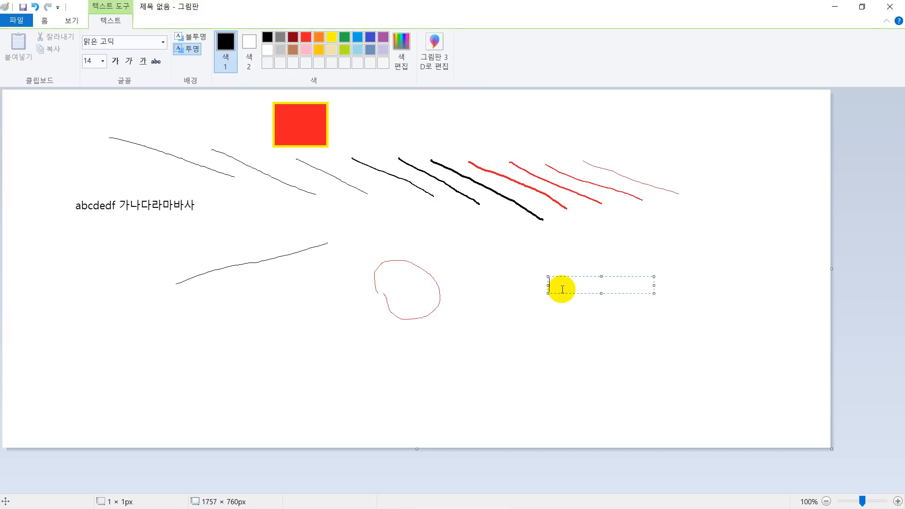
pyautogui.write('ㅇㄴㄻㄹㅇㄴㄹㅇㅁㄹ')
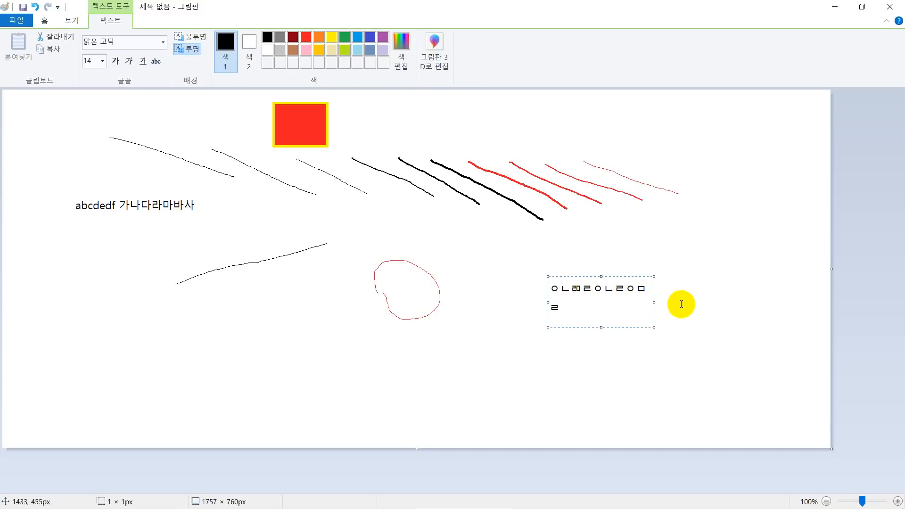
pyautogui.moveTo(627, 277); pyautogui.dragTo(739, 133)
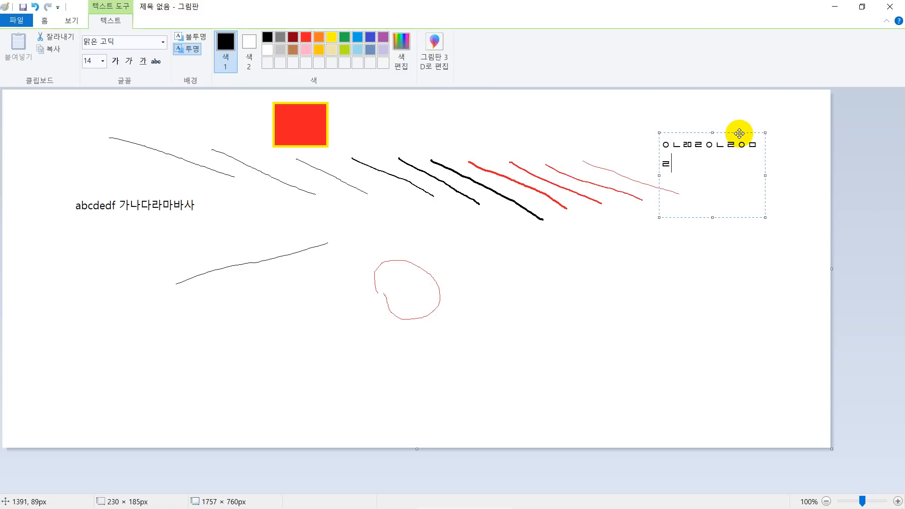
pyautogui.click(688, 278)
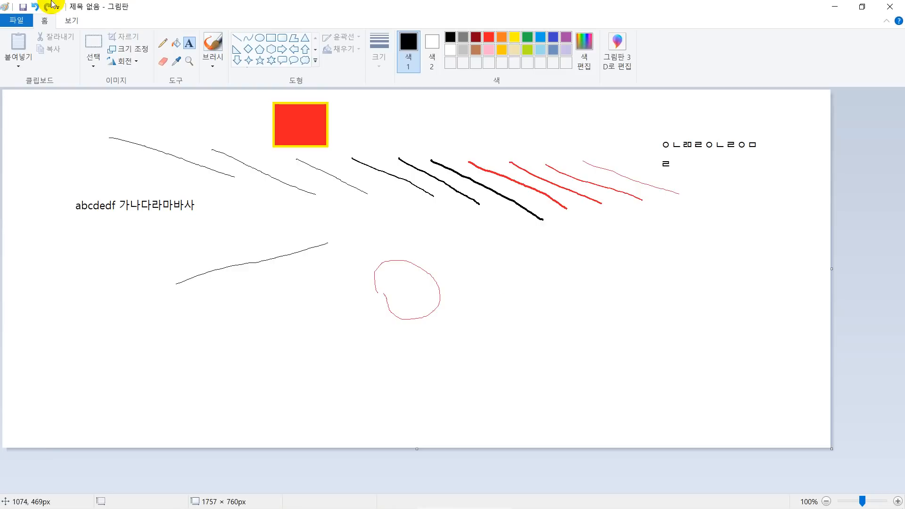
# Erase the upper part of the second black diagonal line with the Eraser.
pyautogui.click(165, 62)
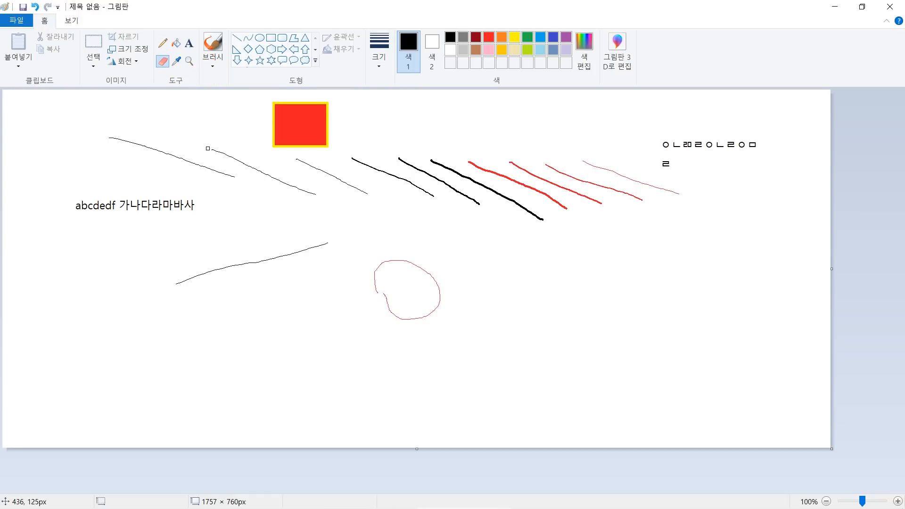
pyautogui.moveTo(212, 151); pyautogui.dragTo(263, 170)
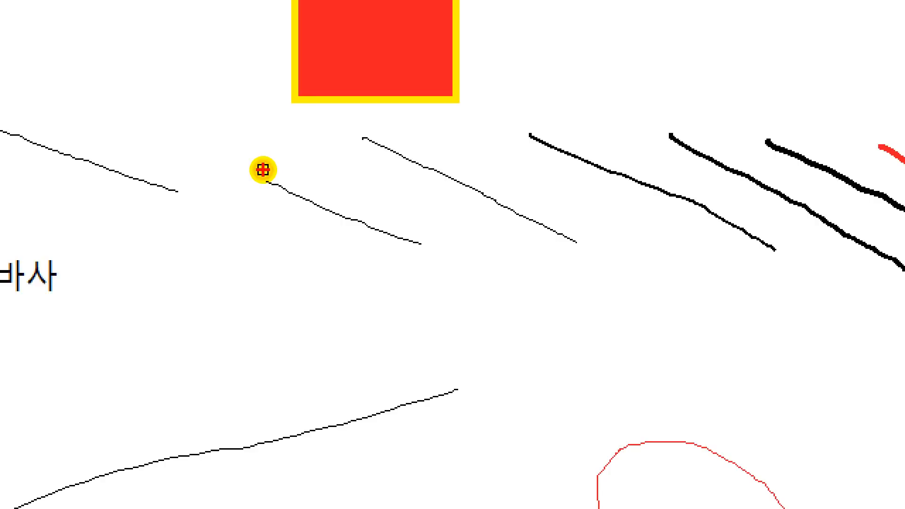
pyautogui.moveTo(241, 147)
pyautogui.mouseDown()
pyautogui.moveTo(277, 189)
pyautogui.moveTo(306, 152)
pyautogui.moveTo(223, 141)
pyautogui.moveTo(247, 219)
pyautogui.moveTo(417, 237)
pyautogui.moveTo(308, 170)
pyautogui.mouseUp()
pyautogui.press('Escape')
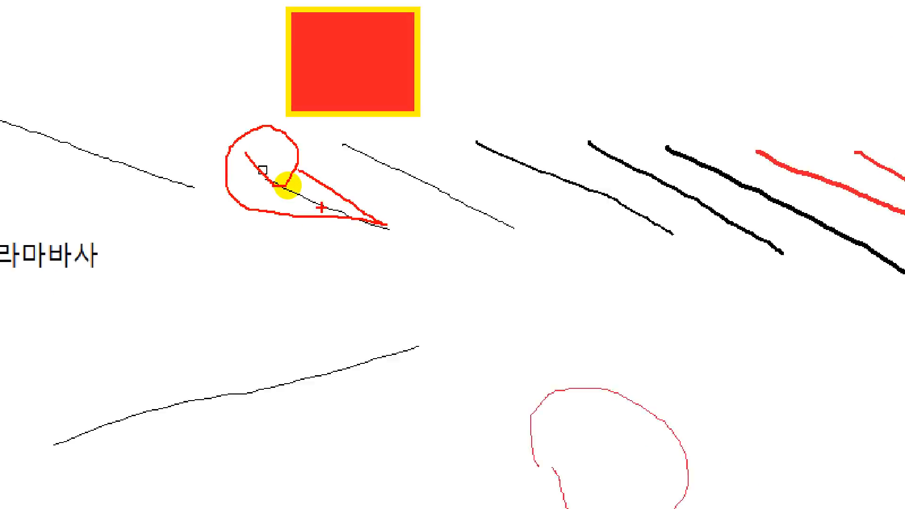
pyautogui.moveTo(266, 178); pyautogui.dragTo(272, 178)
# Set the eraser to its thickest size and erase the rest of the second black line.
pyautogui.click(379, 59)
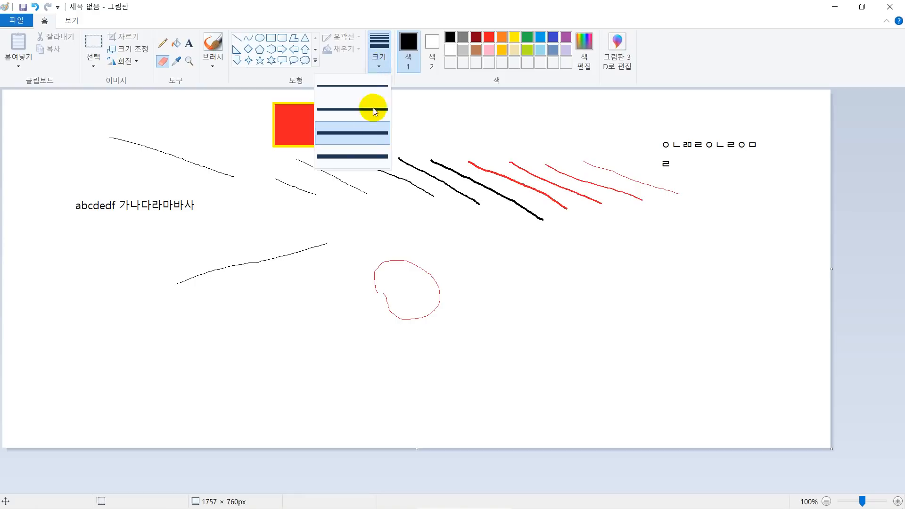
pyautogui.click(360, 156)
pyautogui.moveTo(278, 178); pyautogui.dragTo(315, 195)
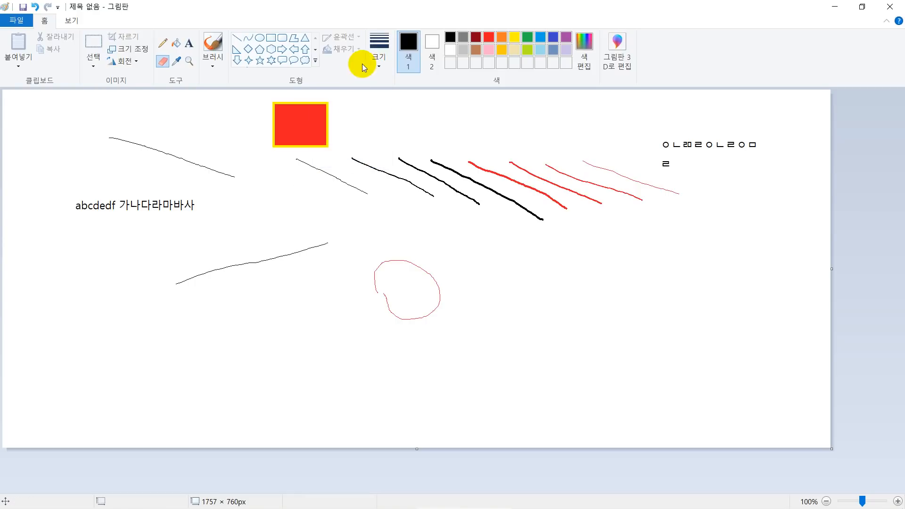
# Erase short strokes inside the red rectangle with the thinnest eraser size and one more with the thickest size.
pyautogui.click(381, 65)
pyautogui.click(366, 85)
pyautogui.moveTo(293, 147)
pyautogui.mouseDown()
pyautogui.moveTo(306, 128)
pyautogui.moveTo(294, 123)
pyautogui.mouseUp()
pyautogui.click(390, 66)
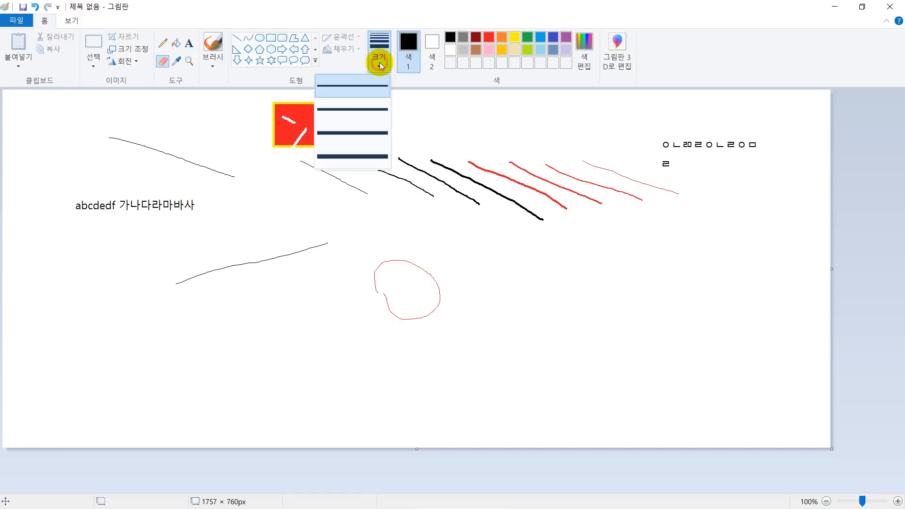
pyautogui.click(359, 155)
pyautogui.moveTo(295, 110); pyautogui.dragTo(313, 122)
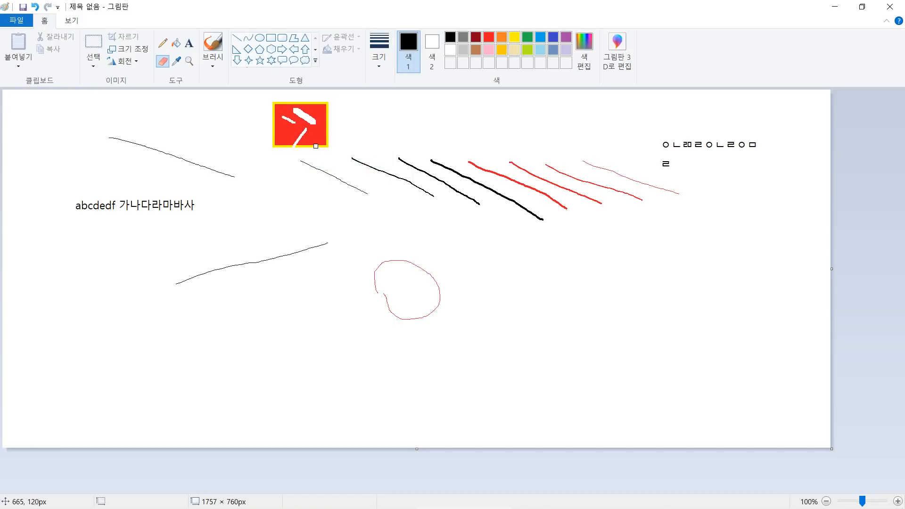
pyautogui.click(165, 69)
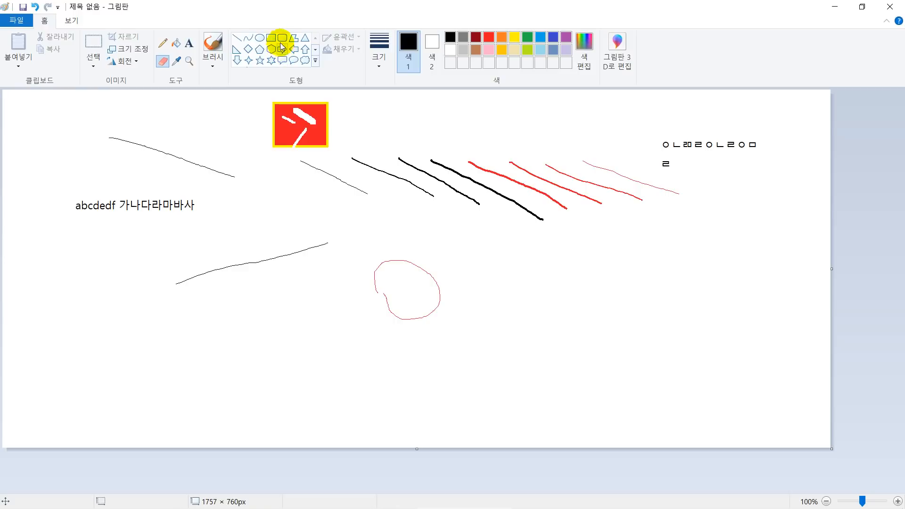
# Draw a black ellipse about 392 × 305 px below the thick red lines and fill it with custom turquoise (RGB 70, 225, 214).
pyautogui.click(259, 38)
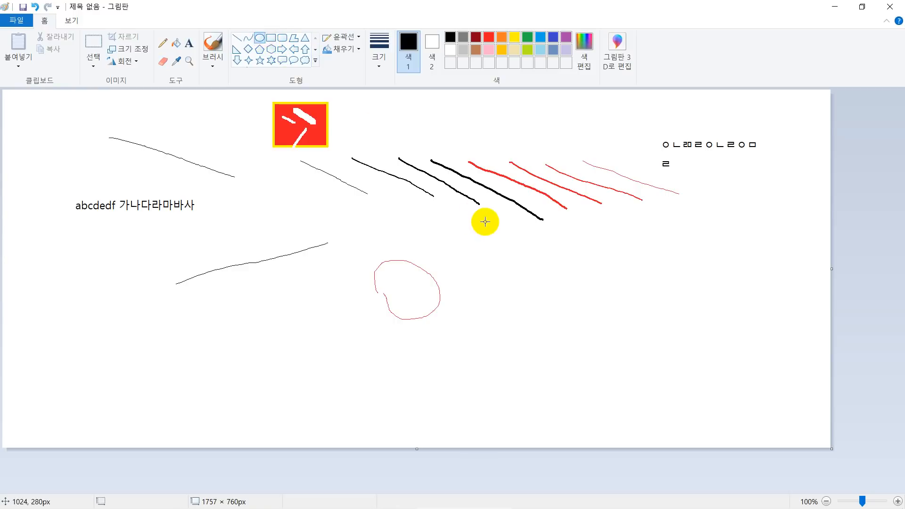
pyautogui.moveTo(485, 246); pyautogui.dragTo(668, 389)
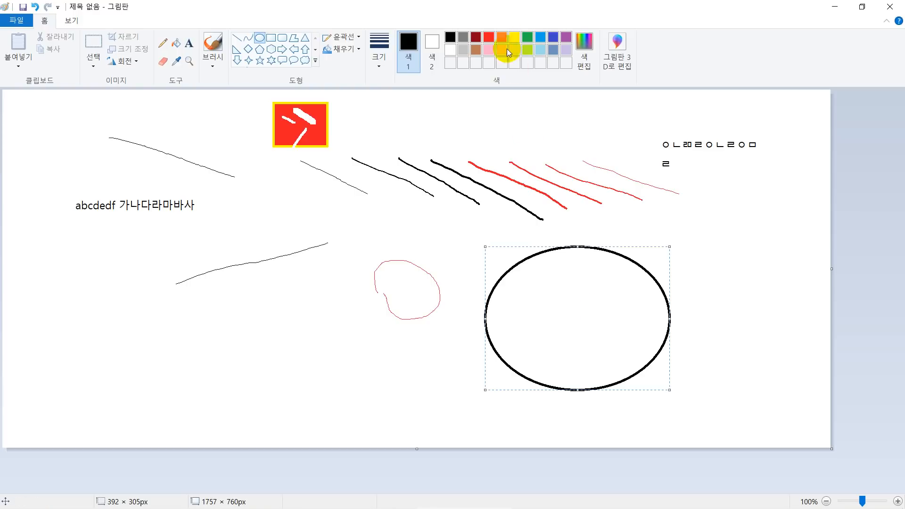
pyautogui.click(176, 43)
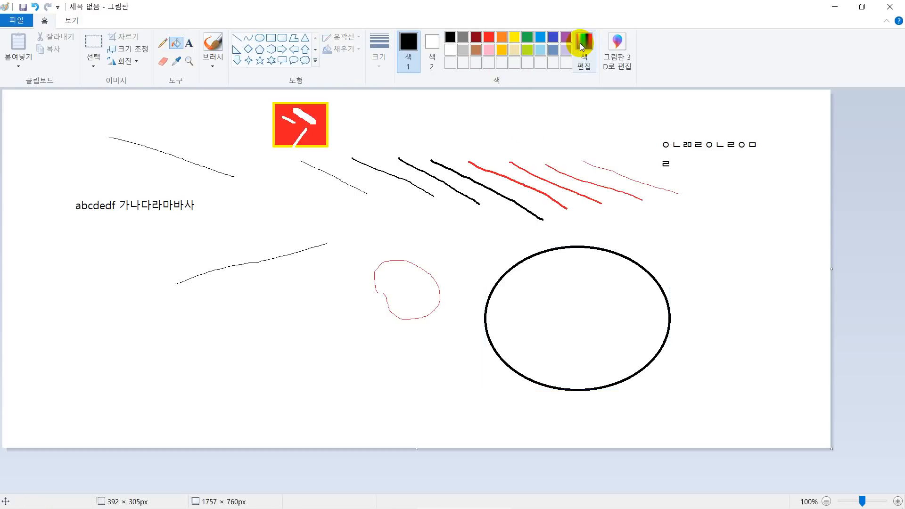
pyautogui.click(581, 45)
pyautogui.click(518, 211)
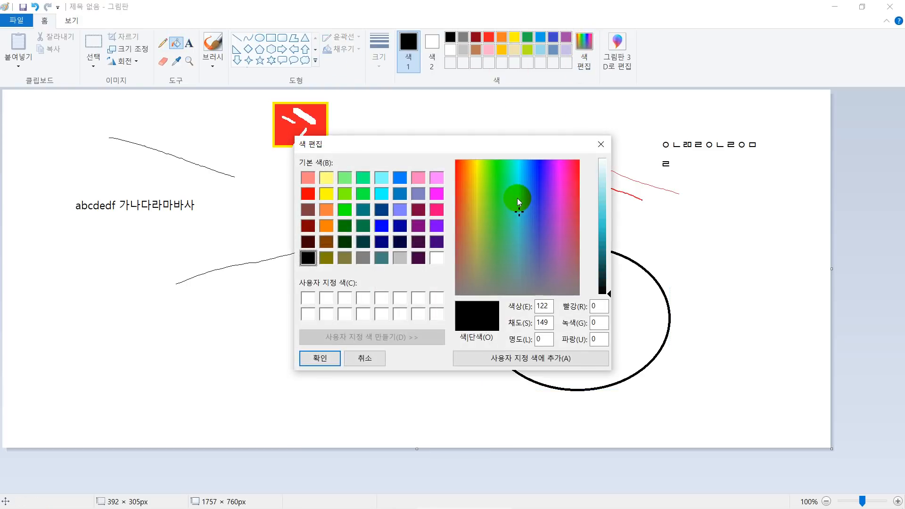
pyautogui.click(516, 199)
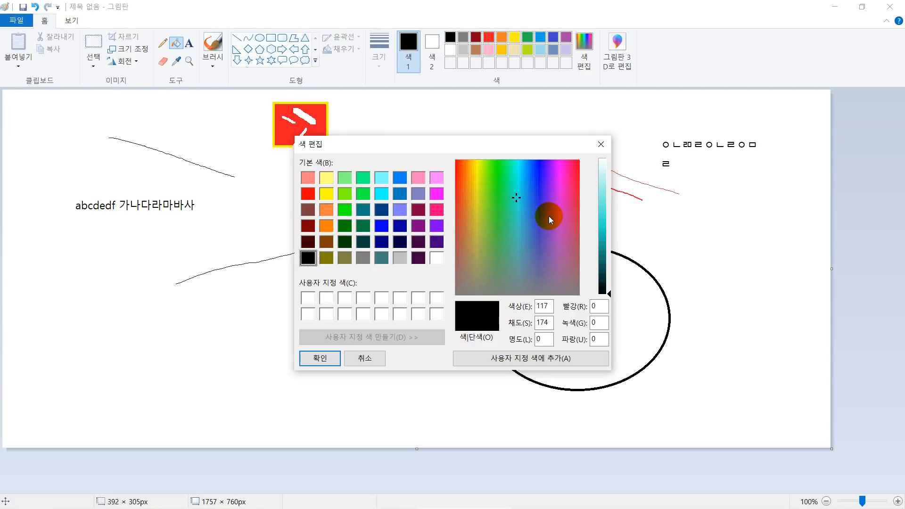
pyautogui.click(598, 215)
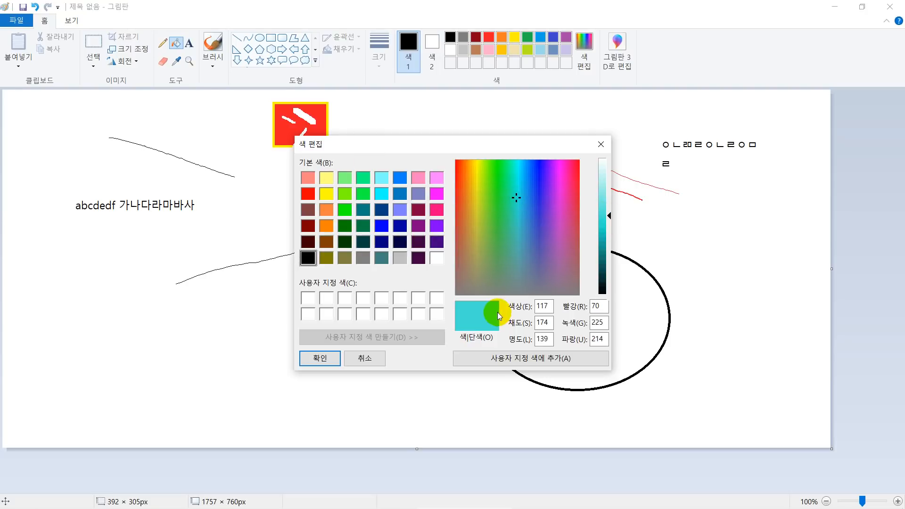
pyautogui.click(336, 359)
pyautogui.click(561, 325)
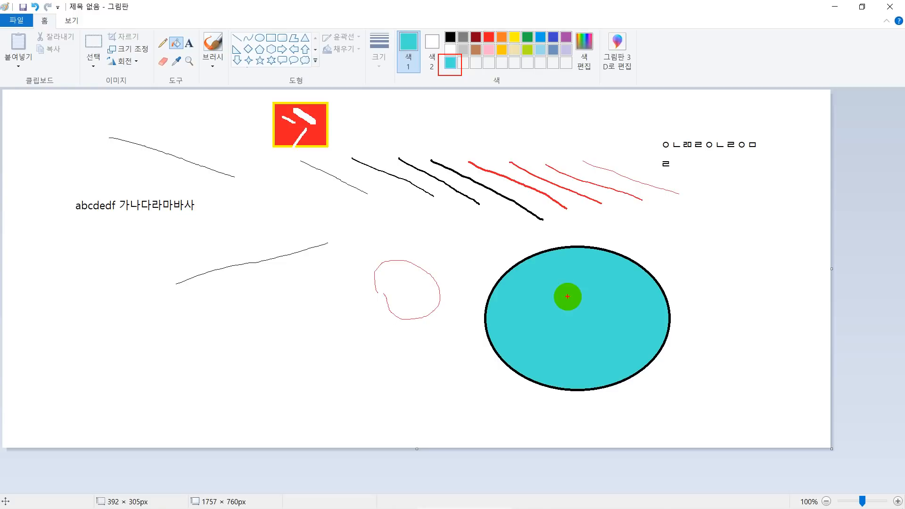
# Pick the turquoise fill colour from the ellipse with the Color picker.
pyautogui.click(449, 64)
pyautogui.click(174, 66)
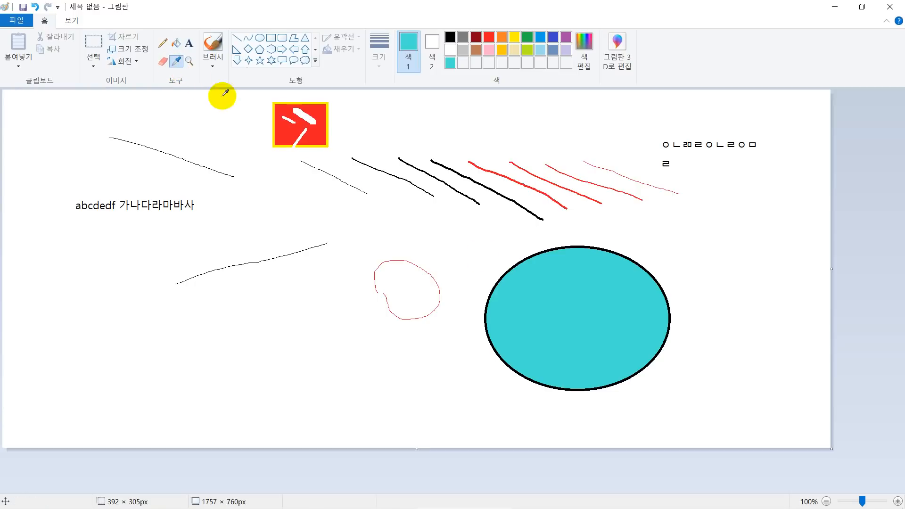
pyautogui.click(526, 272)
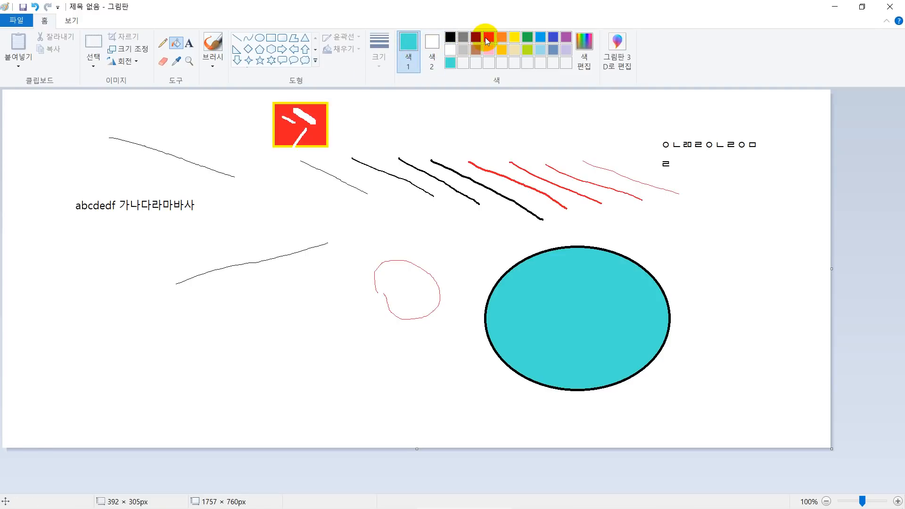
# Draw three thin orange Pencil lines (diagonal, vertical and horizontal) around the black line below the abcdedf text.
pyautogui.click(502, 37)
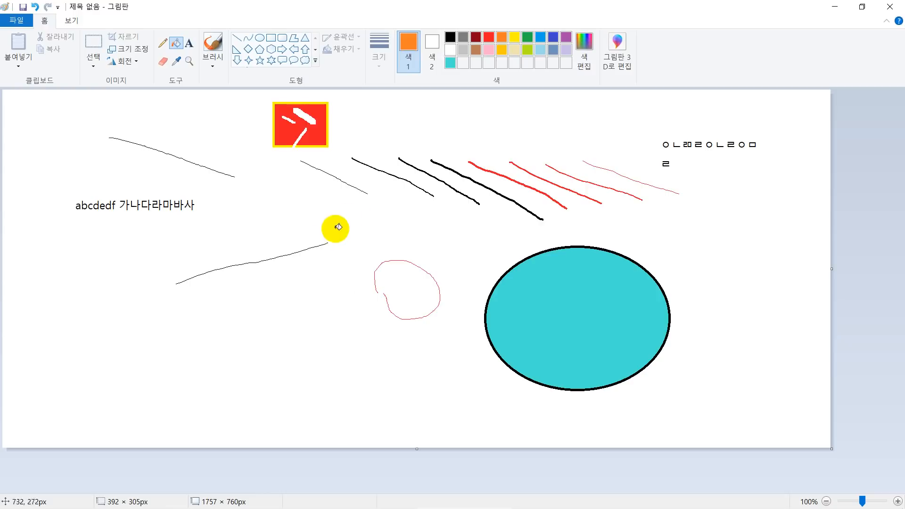
pyautogui.click(163, 43)
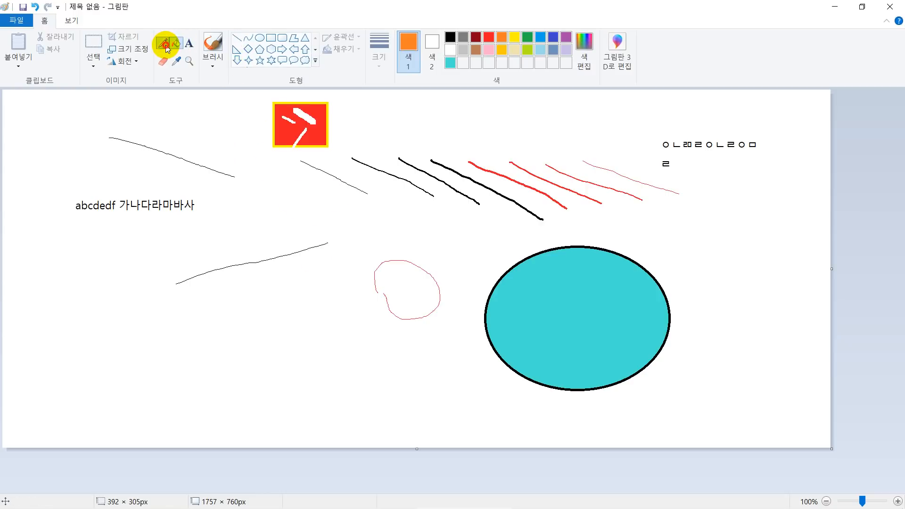
pyautogui.moveTo(243, 201); pyautogui.dragTo(312, 246)
pyautogui.moveTo(250, 265); pyautogui.dragTo(248, 344)
pyautogui.moveTo(177, 320); pyautogui.dragTo(347, 311)
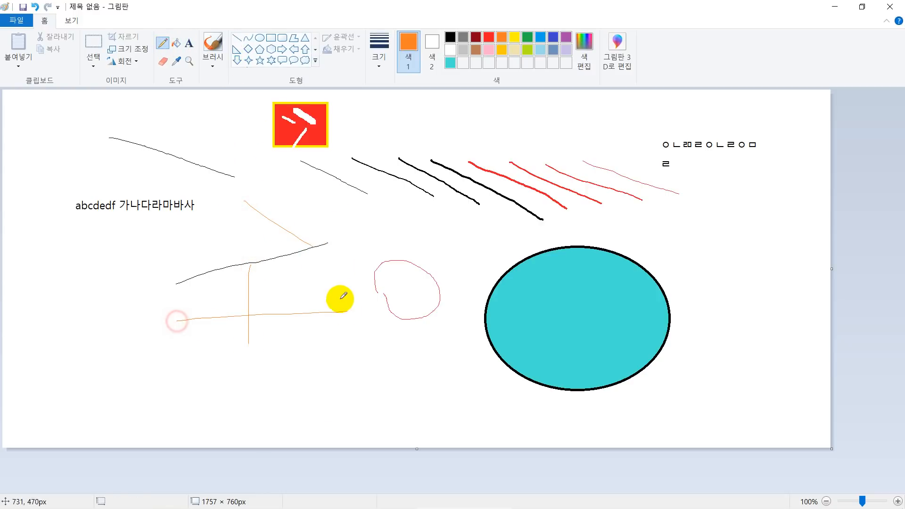
# Draw three light-blue Pencil strokes across and beside the orange lines.
pyautogui.click(540, 38)
pyautogui.moveTo(379, 196)
pyautogui.mouseDown()
pyautogui.moveTo(259, 279)
pyautogui.moveTo(200, 283)
pyautogui.mouseUp()
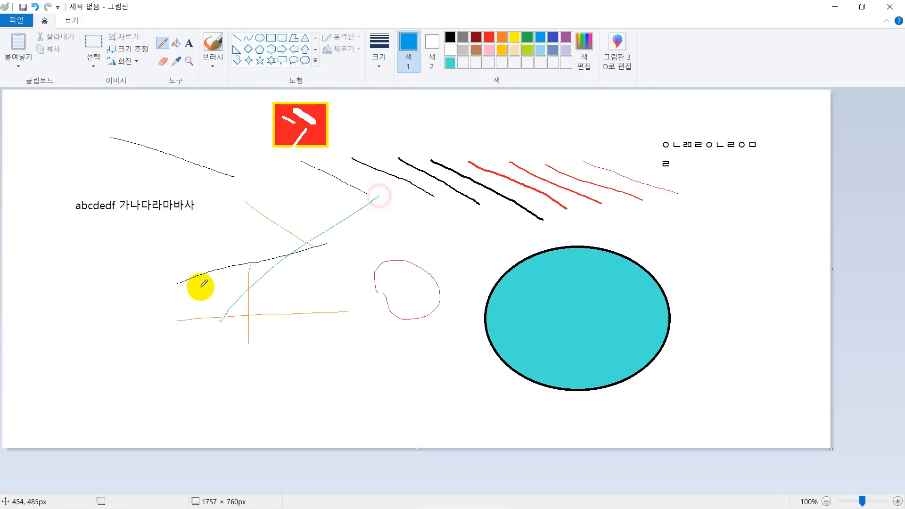
pyautogui.moveTo(200, 232); pyautogui.dragTo(140, 310)
pyautogui.moveTo(114, 279); pyautogui.dragTo(173, 344)
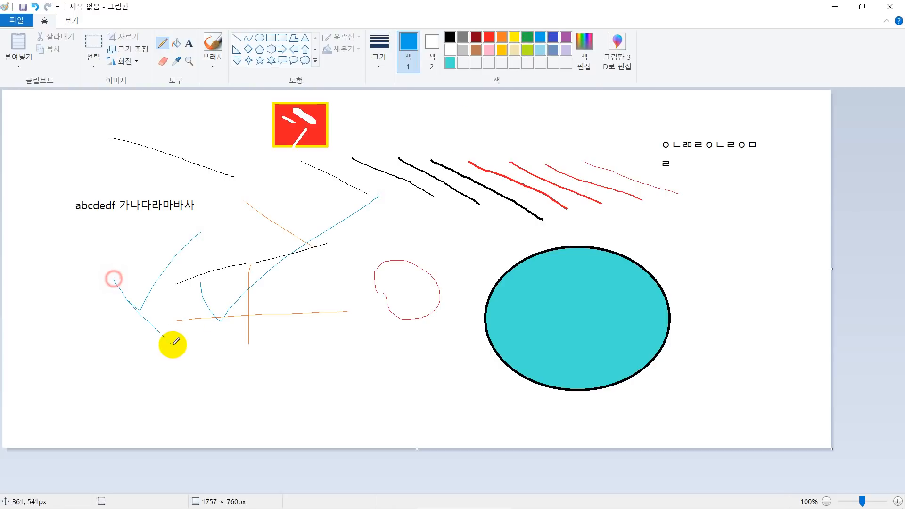
# Draw a light-blue pentagon about 338 × 320 px over the strokes below the abcdedf text and fill it with yellow.
pyautogui.click(259, 48)
pyautogui.moveTo(65, 252); pyautogui.dragTo(224, 403)
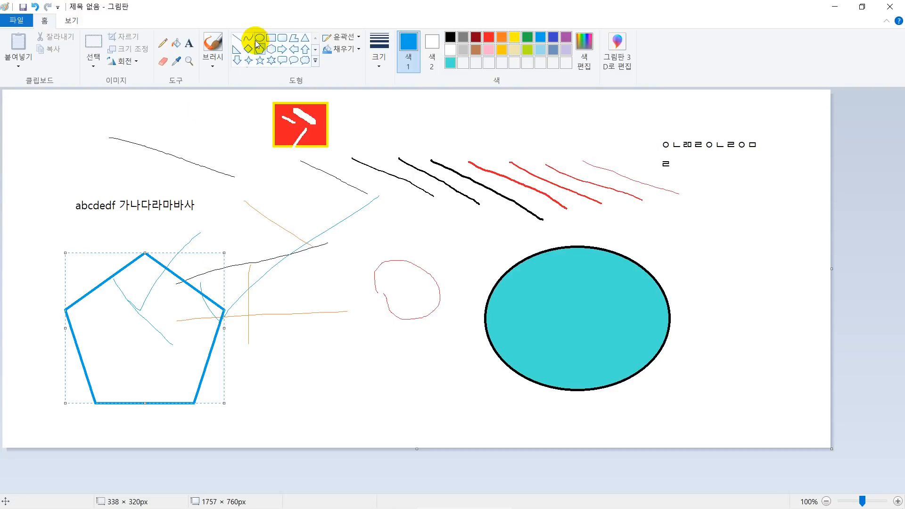
pyautogui.click(176, 43)
pyautogui.click(514, 37)
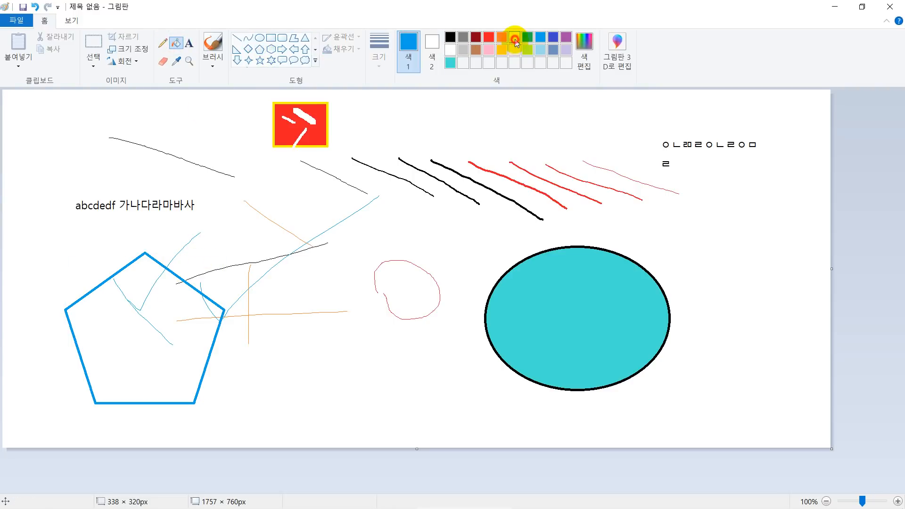
pyautogui.click(110, 357)
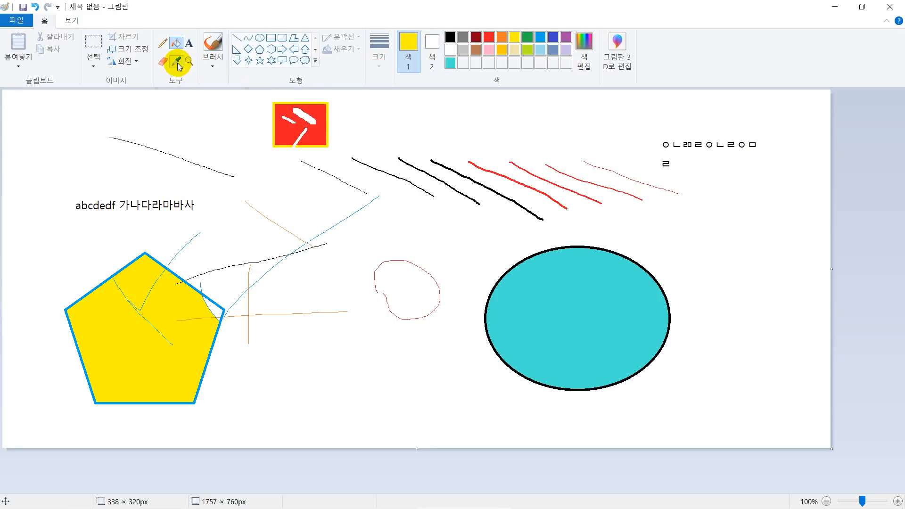
# Sample the ellipse's turquoise with the Color picker and refill the yellow areas of the pentagon with it.
pyautogui.click(177, 62)
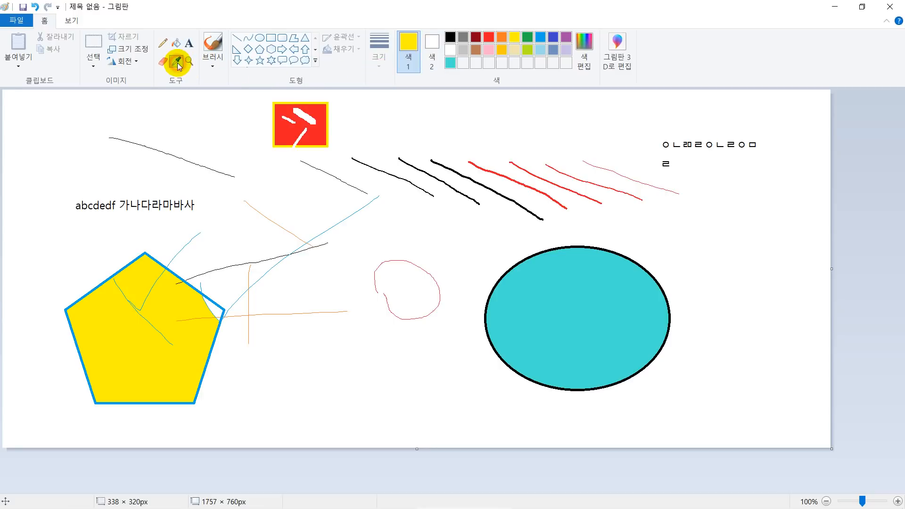
pyautogui.click(611, 292)
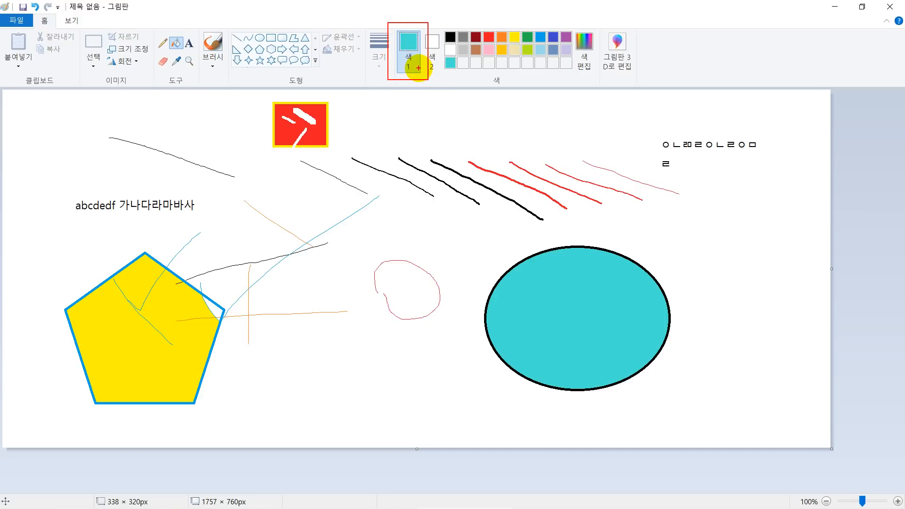
pyautogui.click(138, 271)
pyautogui.click(172, 329)
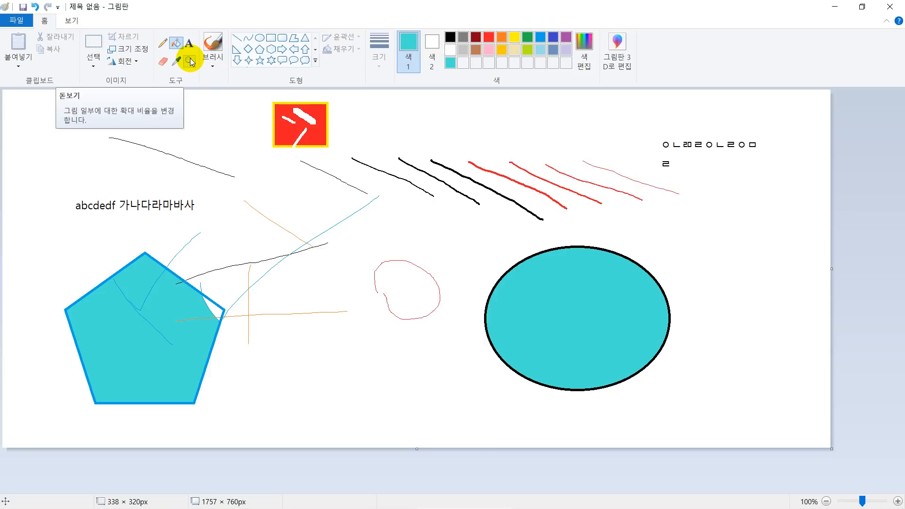
# Magnify the black diagonal lines to 400% with the Magnifier and zoom back out to 100%.
pyautogui.click(189, 60)
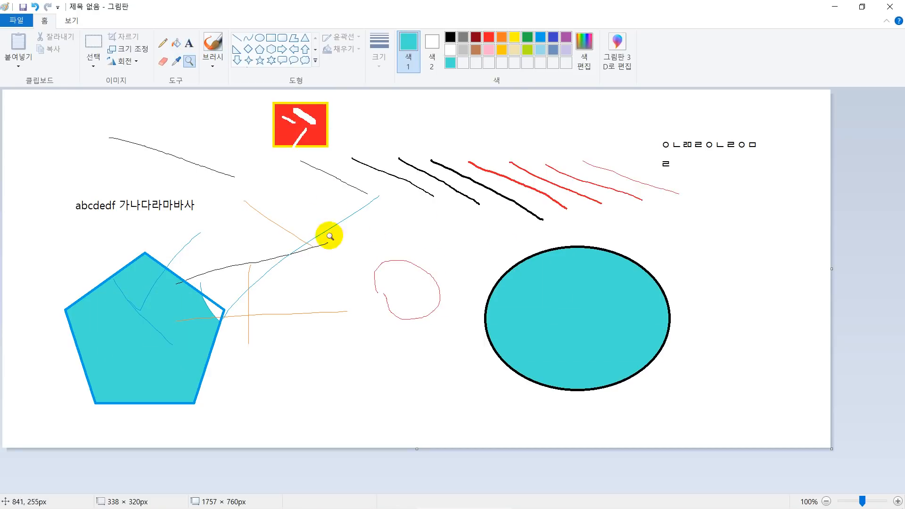
pyautogui.click(411, 219)
pyautogui.click(412, 220)
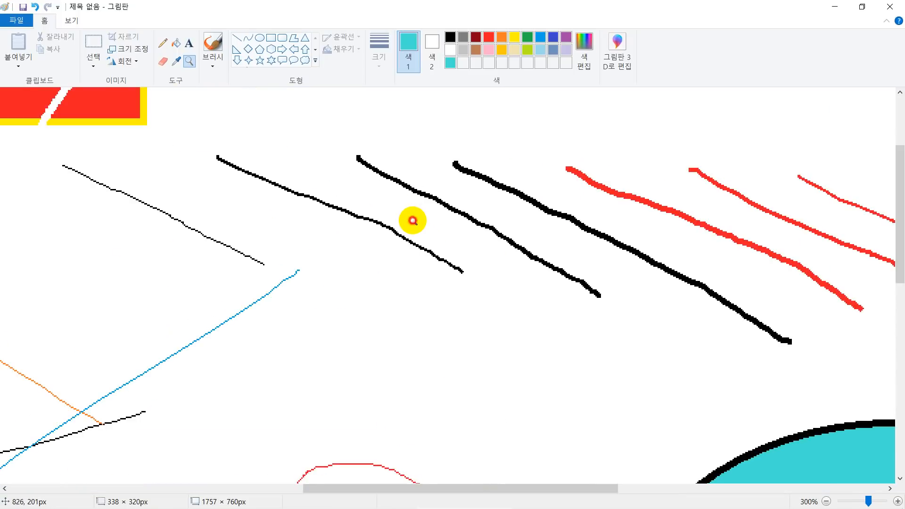
pyautogui.click(413, 221)
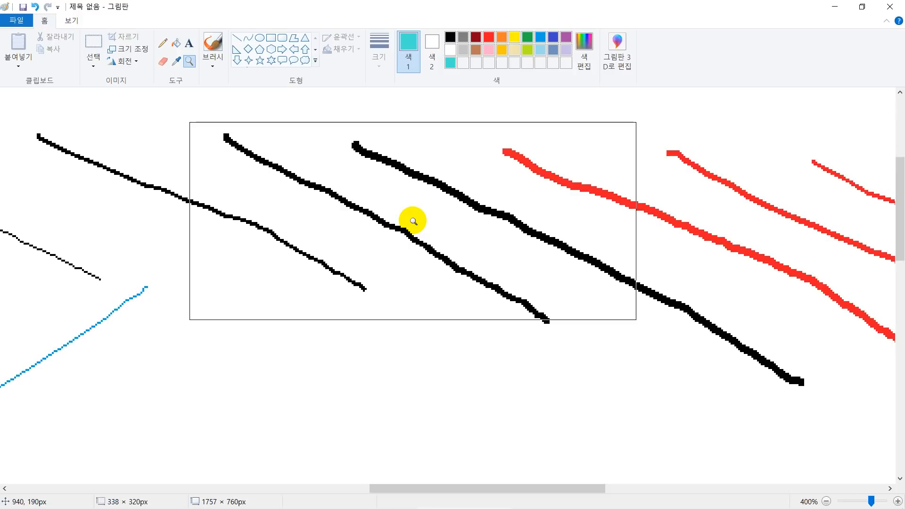
pyautogui.rightClick(412, 220)
pyautogui.rightClick(412, 221)
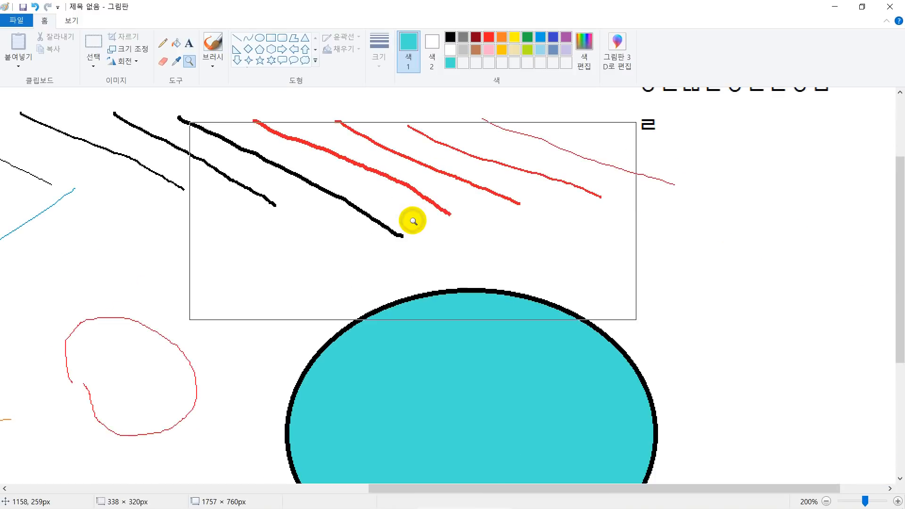
pyautogui.rightClick(413, 221)
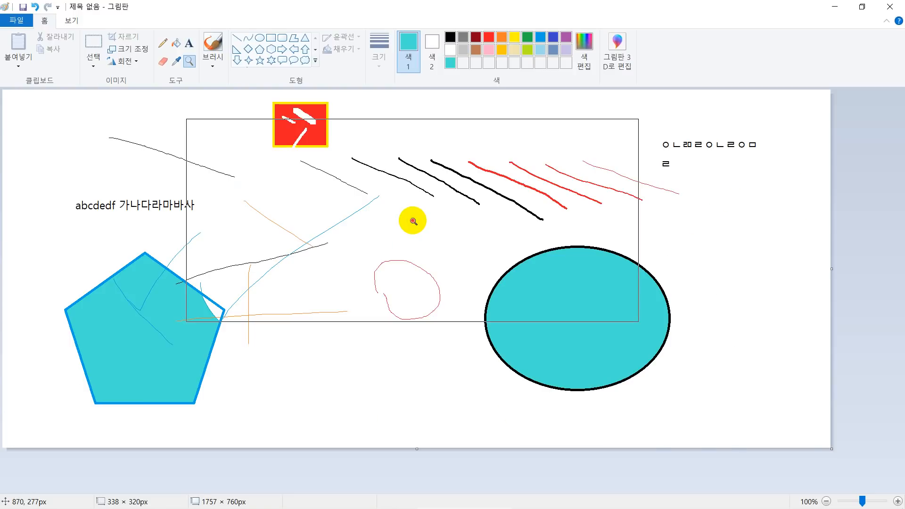
# Magnify the diagonal lines to 500%, reduce the view to 50%, and return it to 100% with the Magnifier.
pyautogui.doubleClick(412, 221)
pyautogui.click(413, 221)
pyautogui.click(412, 221)
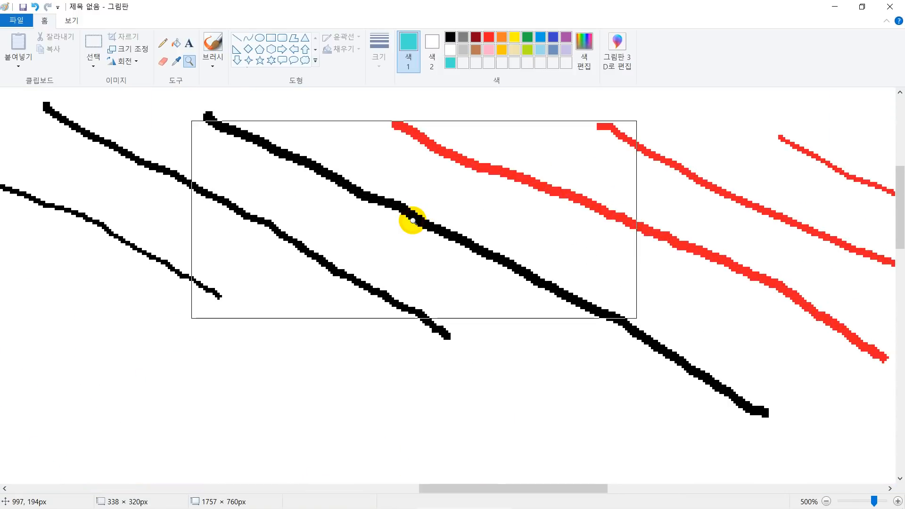
pyautogui.rightClick(413, 220)
pyautogui.rightClick(413, 221)
pyautogui.rightClick(413, 221)
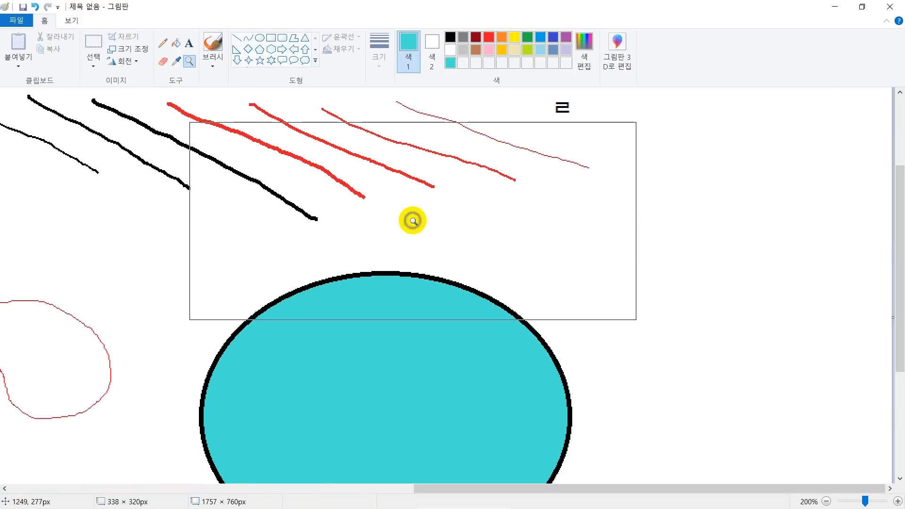
pyautogui.rightClick(412, 220)
pyautogui.rightClick(413, 221)
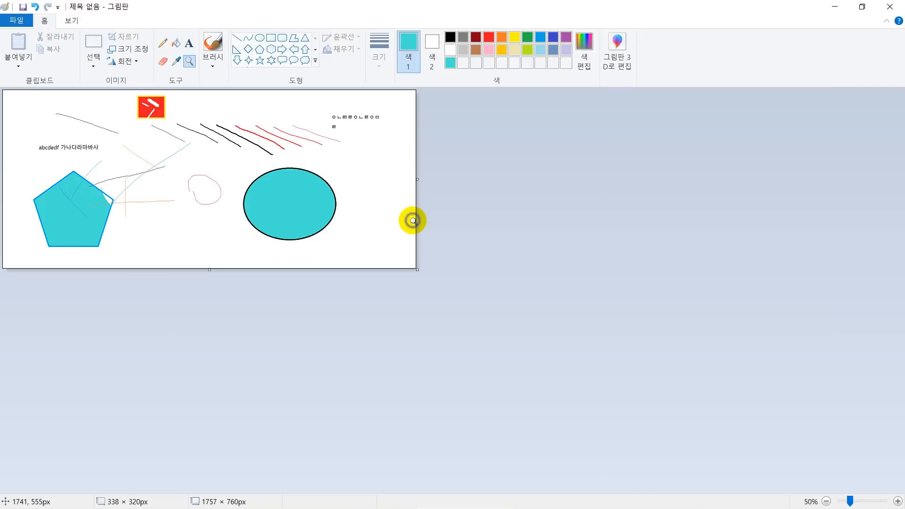
pyautogui.click(333, 199)
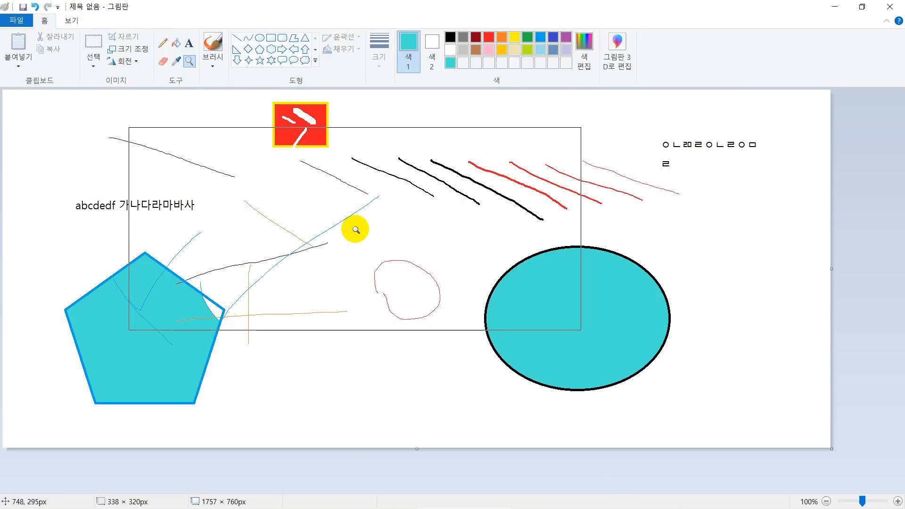
pyautogui.press('Escape')
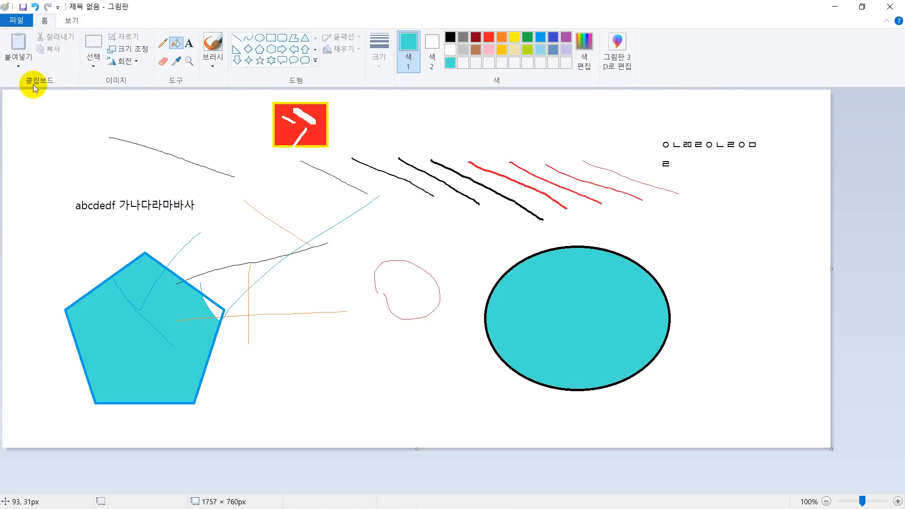
# Open the save dialog for the untitled picture.
pyautogui.click(15, 21)
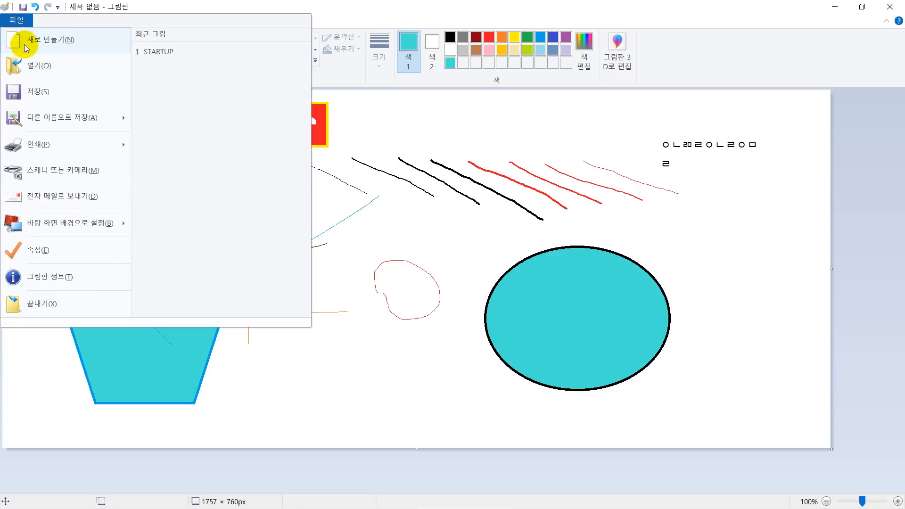
pyautogui.click(34, 91)
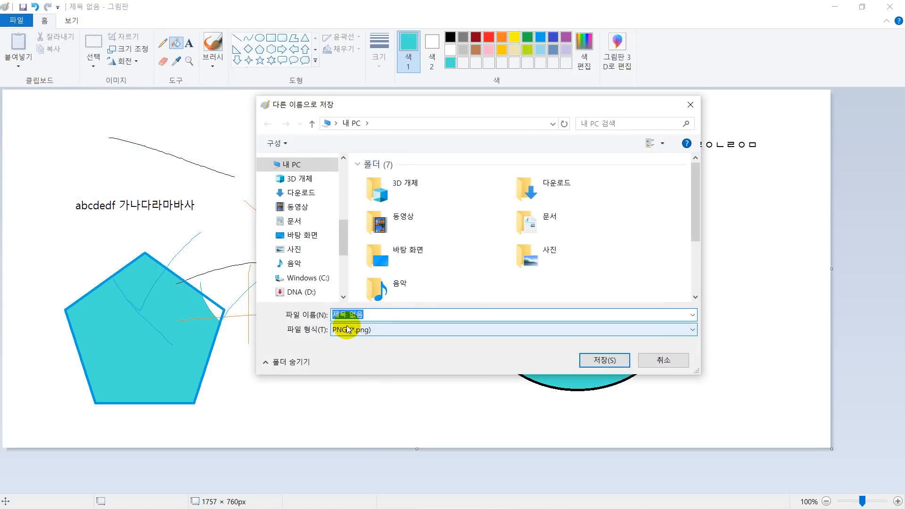
pyautogui.hotkey('ctrl', '2')
pyautogui.moveTo(322, 305)
pyautogui.mouseDown()
pyautogui.moveTo(361, 334)
pyautogui.moveTo(367, 317)
pyautogui.mouseUp()
pyautogui.moveTo(324, 327)
pyautogui.mouseDown()
pyautogui.moveTo(350, 342)
pyautogui.moveTo(364, 315)
pyautogui.moveTo(343, 306)
pyautogui.moveTo(327, 318)
pyautogui.moveTo(340, 346)
pyautogui.moveTo(370, 334)
pyautogui.moveTo(347, 309)
pyautogui.mouseUp()
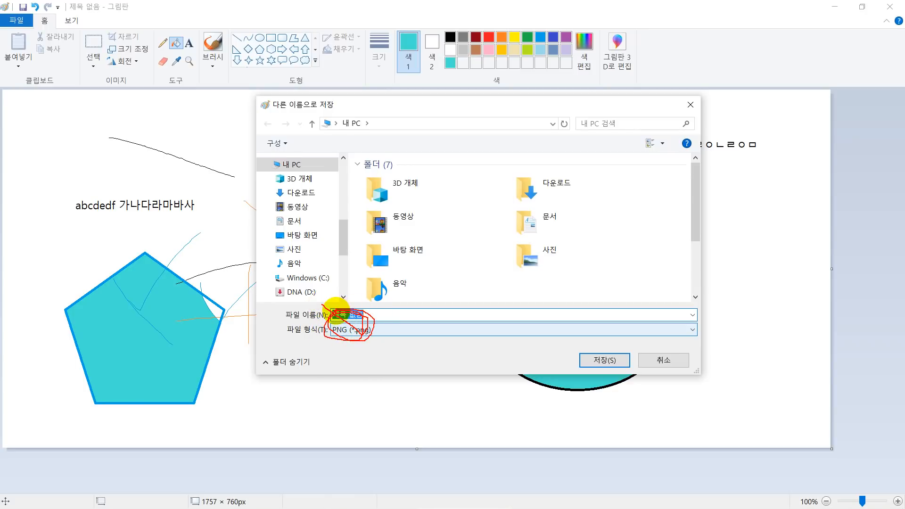
pyautogui.press('Escape')
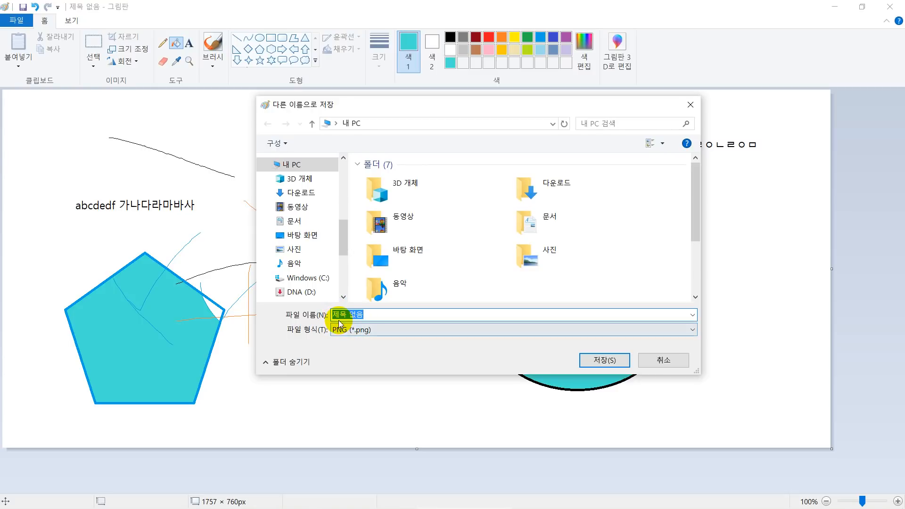
pyautogui.hotkey('ctrl', '2')
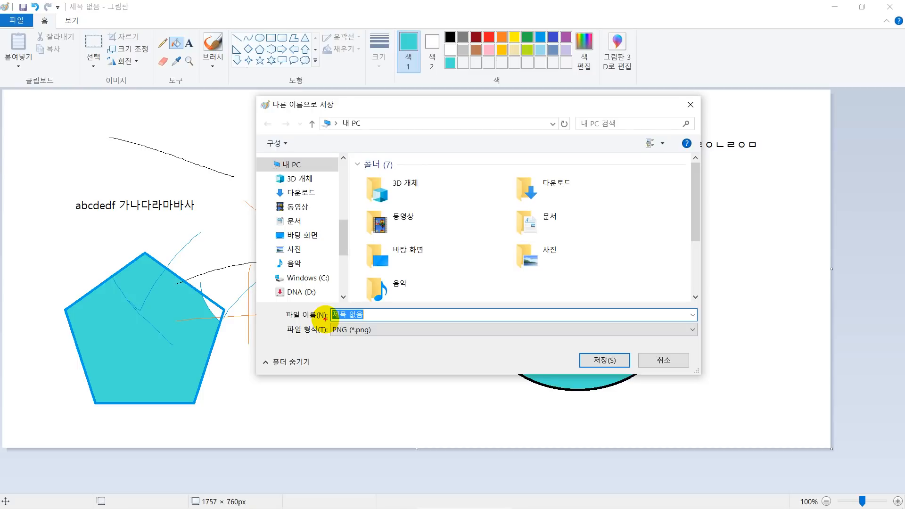
# Open the list of available file types for the picture and choose PNG (*.png).
pyautogui.moveTo(325, 319); pyautogui.dragTo(373, 342)
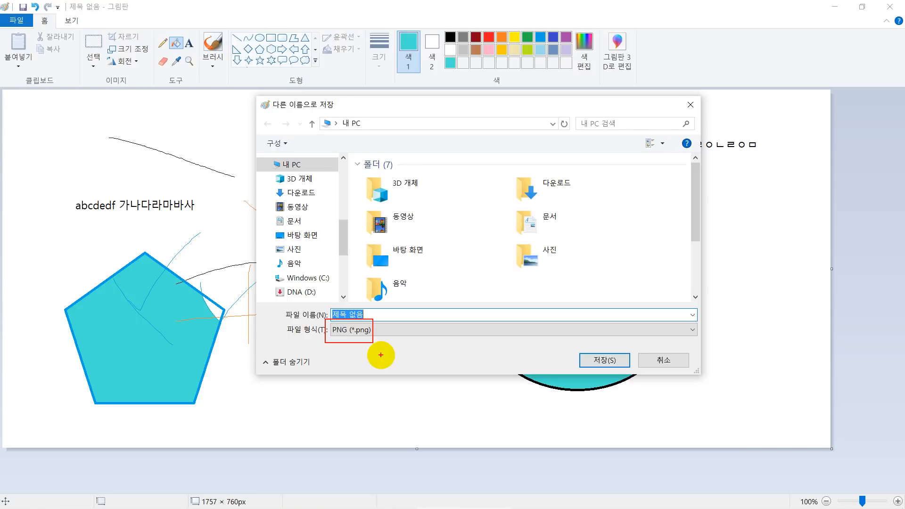
pyautogui.press('Escape')
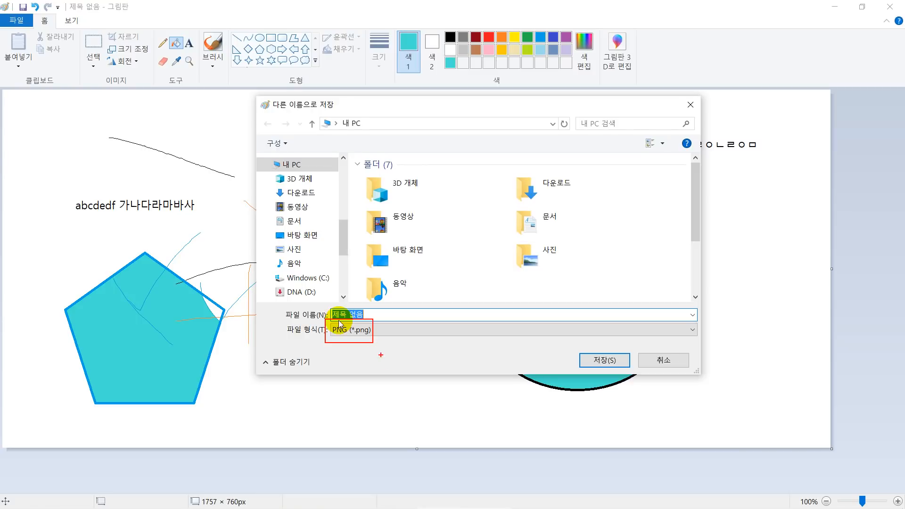
pyautogui.click(615, 334)
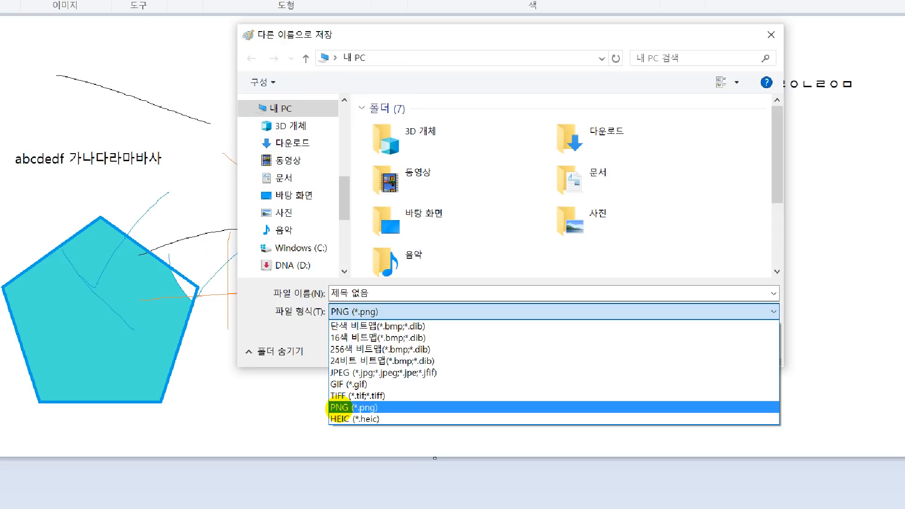
pyautogui.click(338, 405)
pyautogui.click(473, 131)
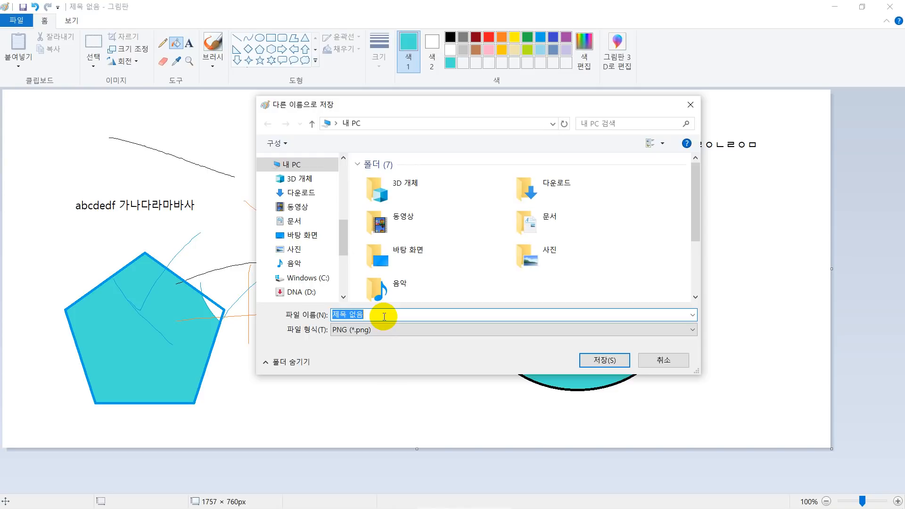
# Enter 그림판 연습 (20200719) as the picture's file name, then cancel the save.
pyautogui.write('그림판 여ㄴ습 (20200719')
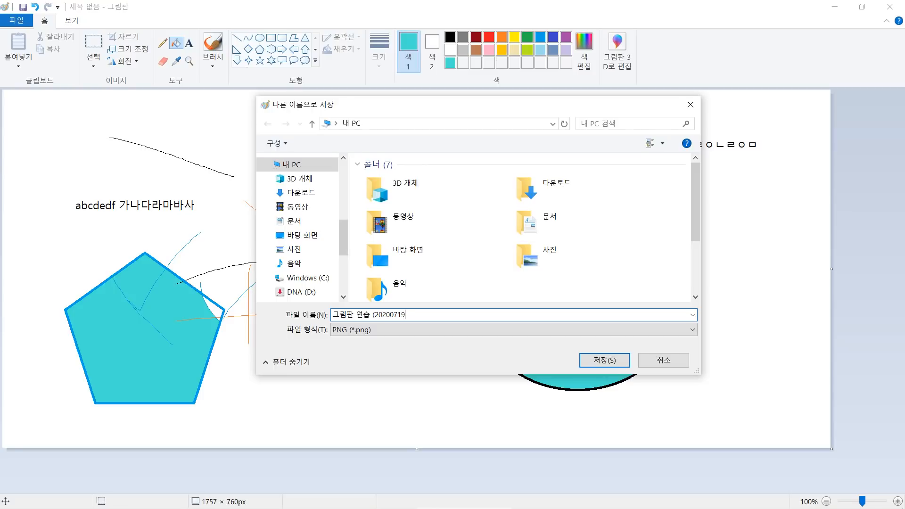
pyautogui.write(')')
pyautogui.click(661, 360)
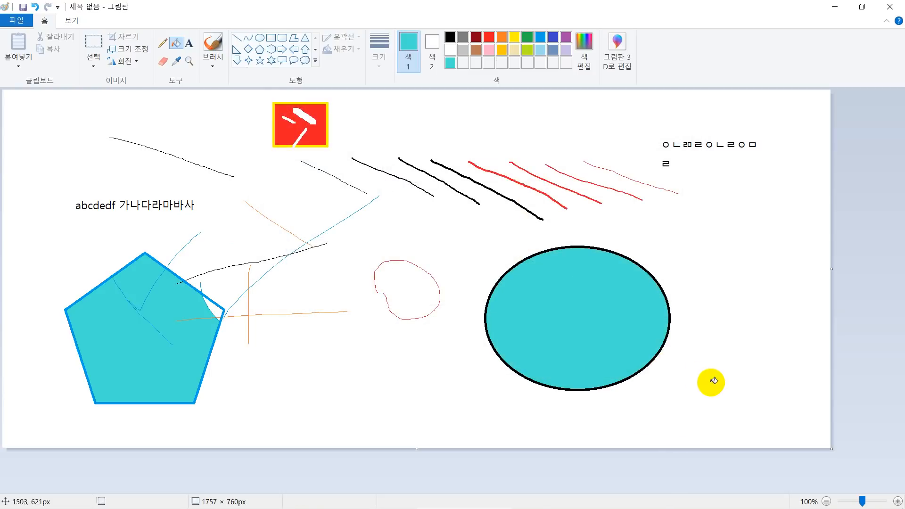